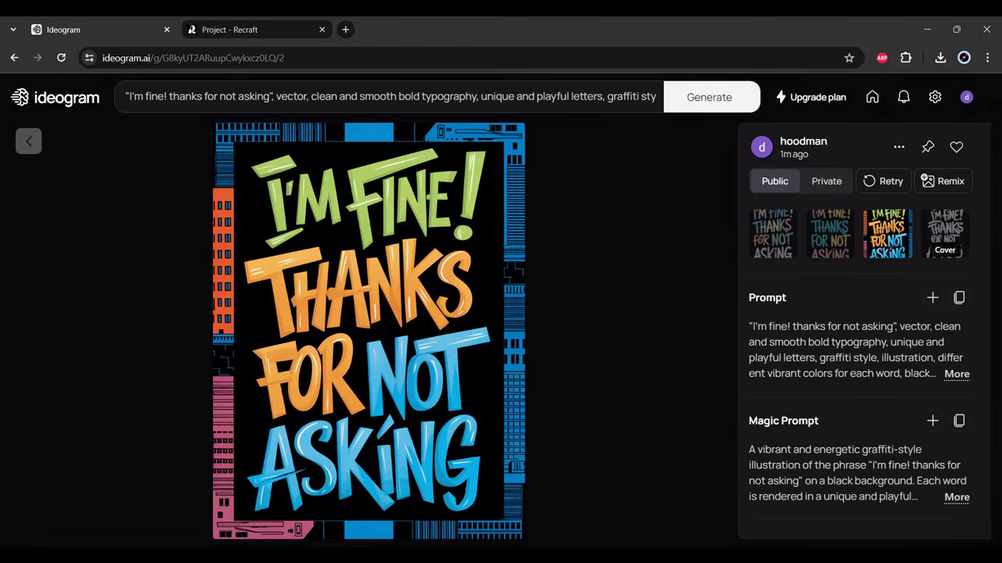
Review and select the graffiti lettering prompt text in Ideogram's prompt editor
left_click(67, 107)
left_click(171, 94)
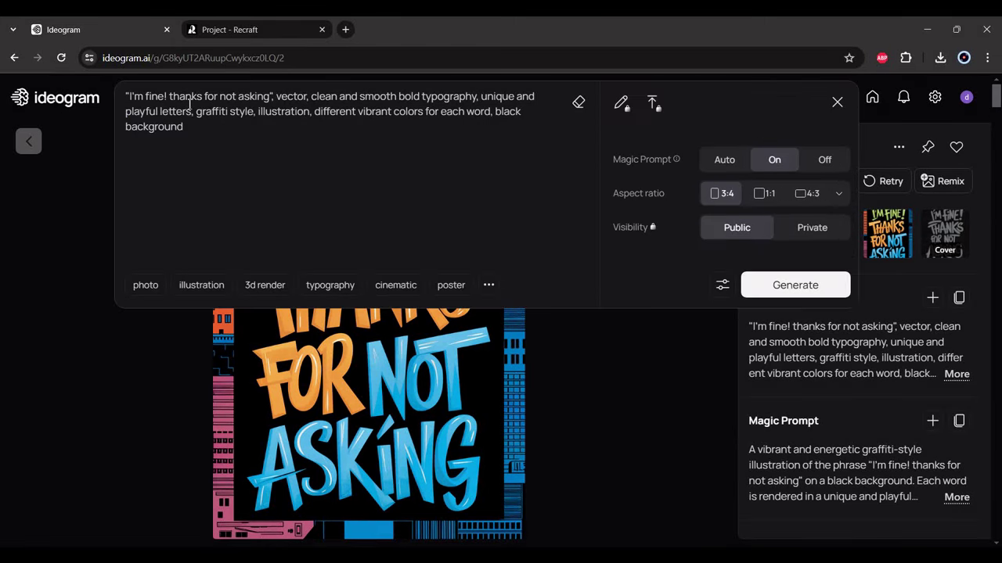
left_click_drag(131, 97, 521, 96)
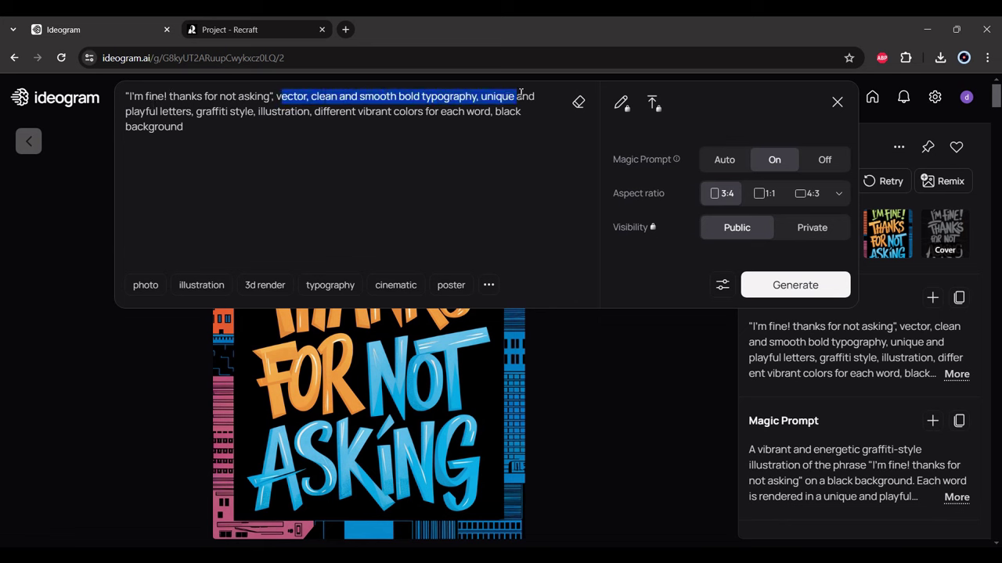
mouse_move(520, 94)
left_mouse_down()
mouse_move(224, 128)
mouse_move(307, 149)
left_mouse_up()
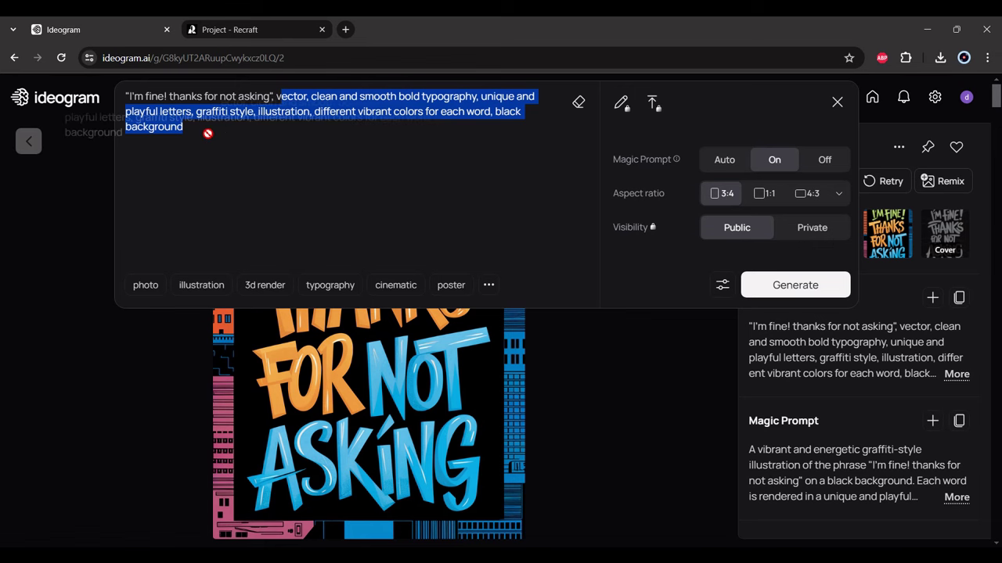
left_click(616, 371)
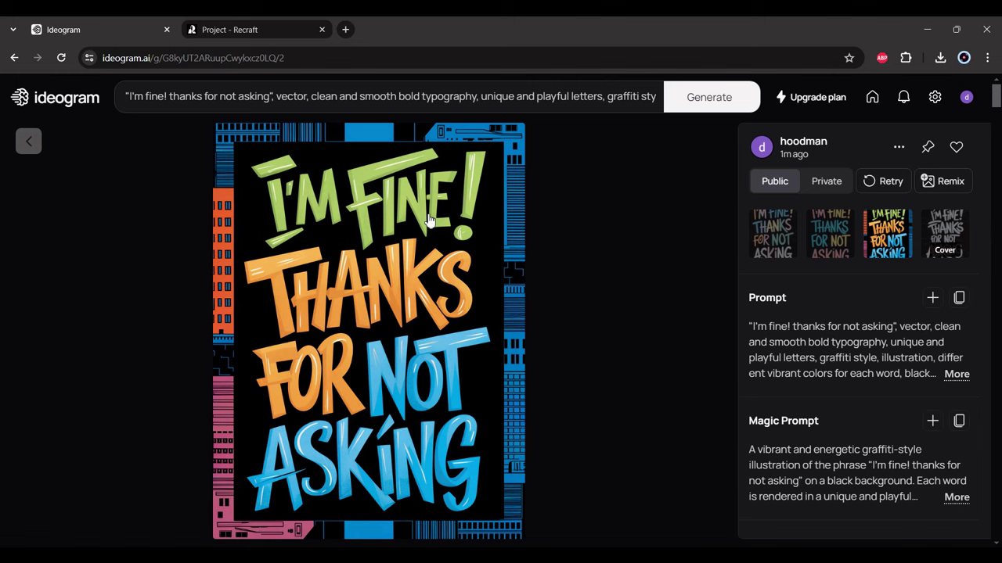
Compare the white, pastel and multicolour variants, returning to the orange-and-blue one
left_click(932, 228)
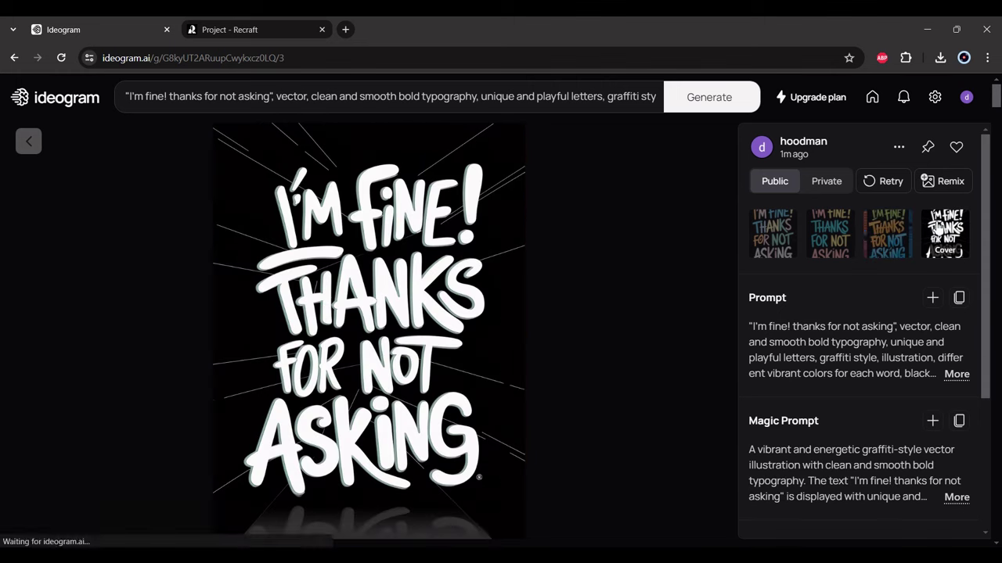
left_click(827, 240)
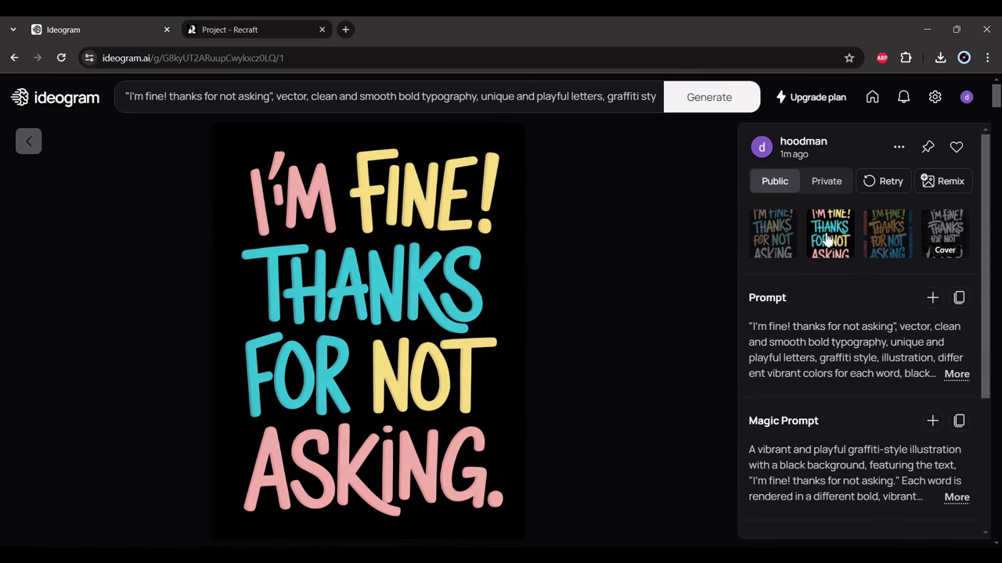
left_click(763, 234)
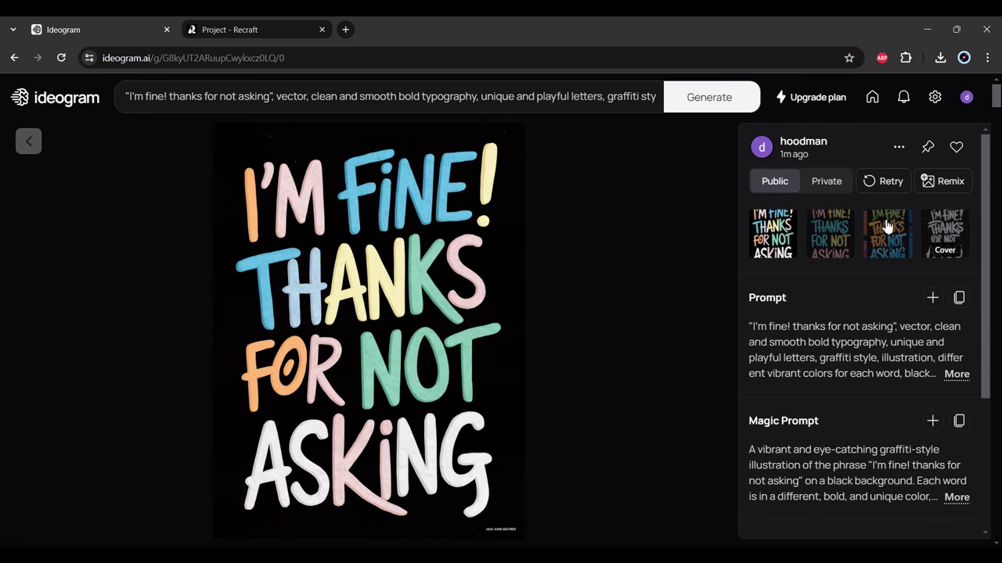
left_click(886, 226)
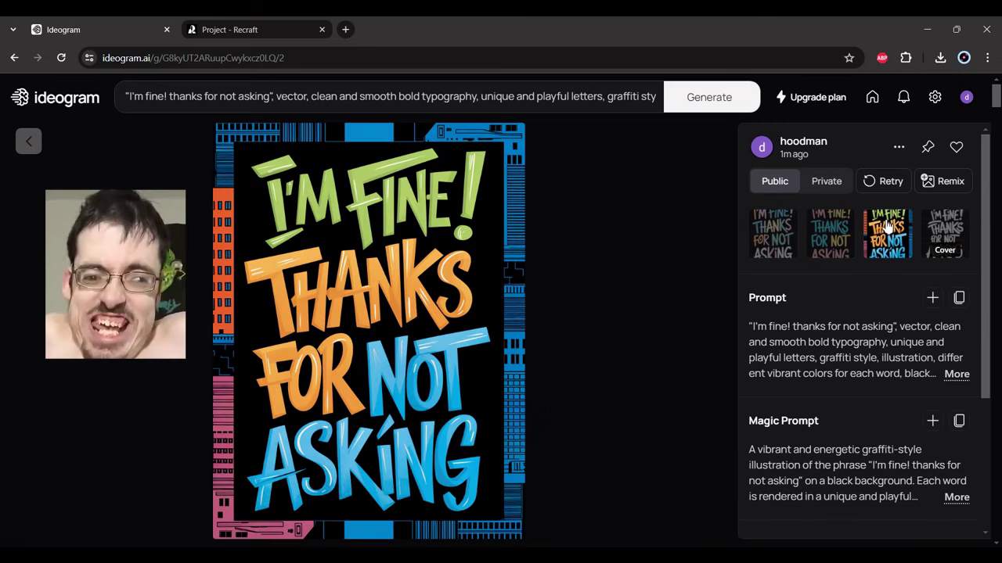
Download the orange-and-blue graffiti image and move over to Recraft
left_click(899, 149)
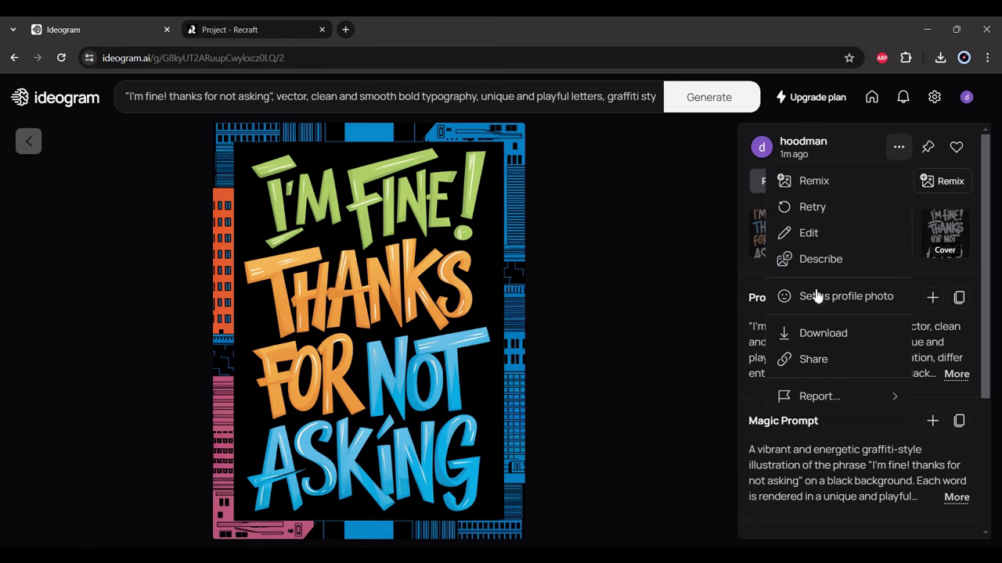
left_click(834, 334)
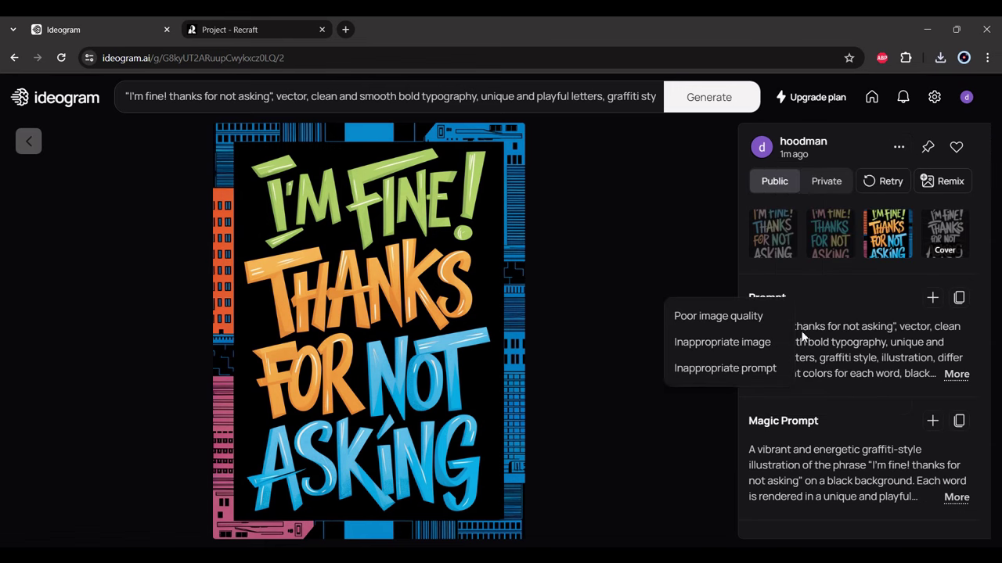
left_click(219, 31)
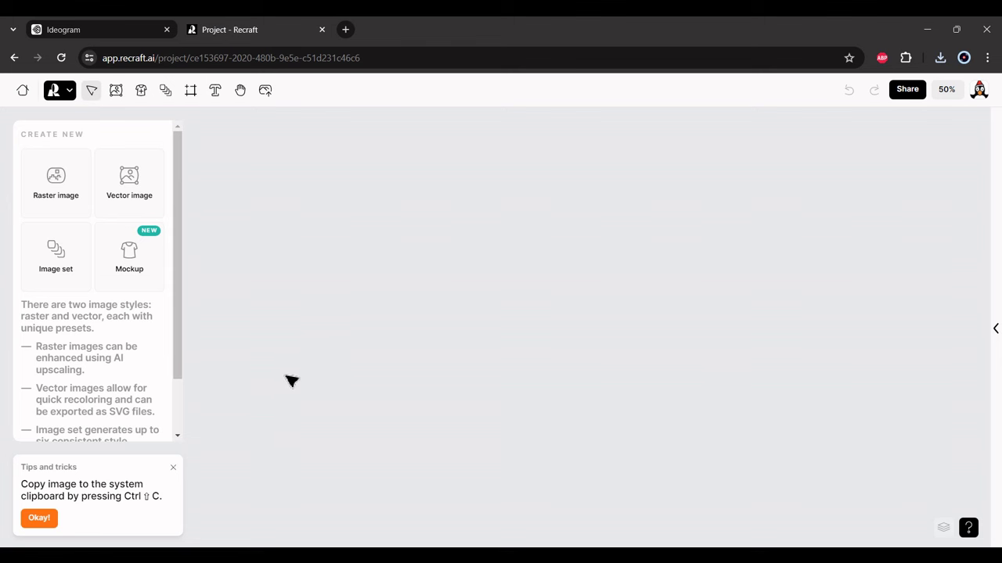
Place the downloaded poster on the Recraft canvas and vectorize it with 9 colours
left_click_drag(196, 548, 422, 333)
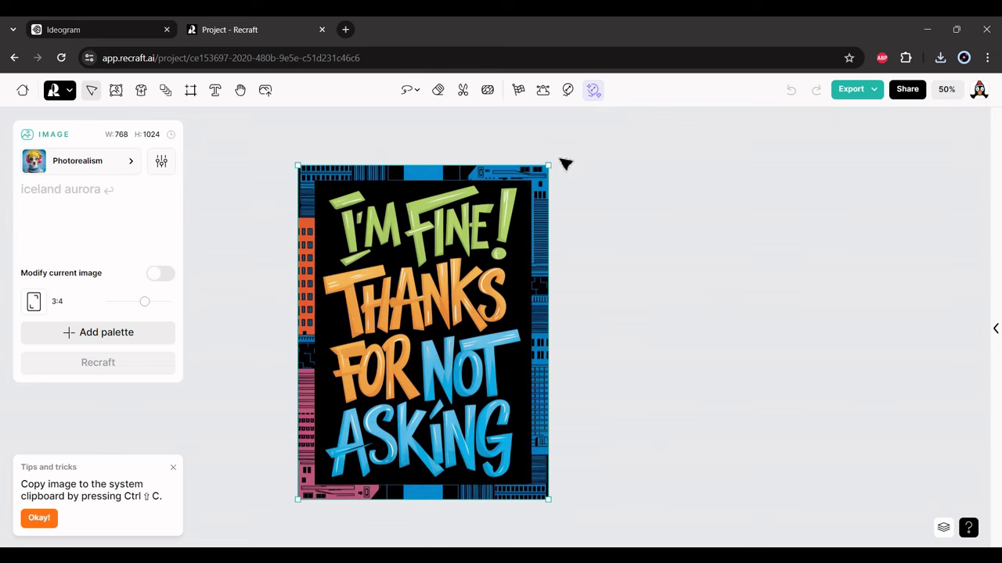
left_click(540, 91)
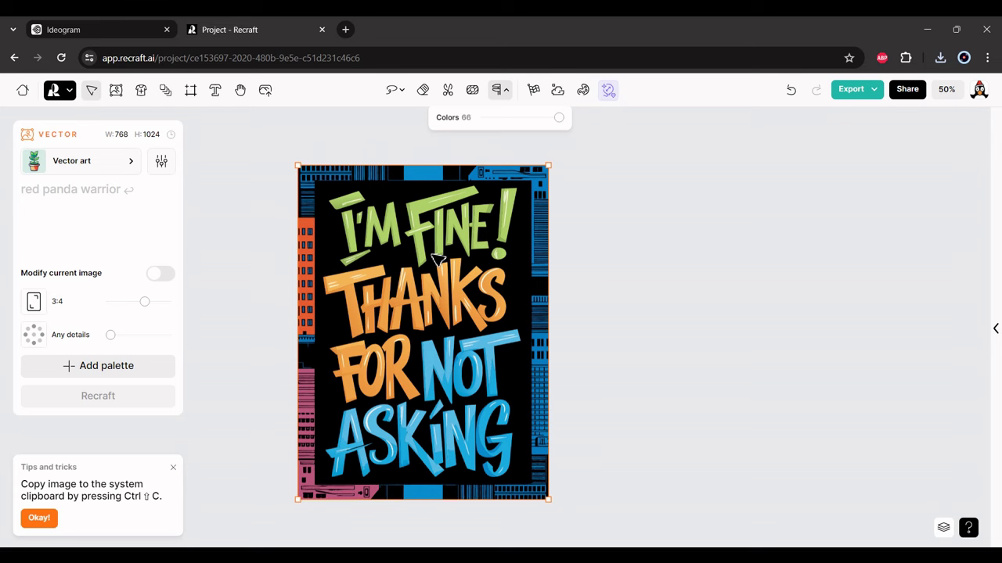
scroll(439, 261, "up", 5)
scroll(585, 282, "down", 2)
scroll(585, 281, "down", 2)
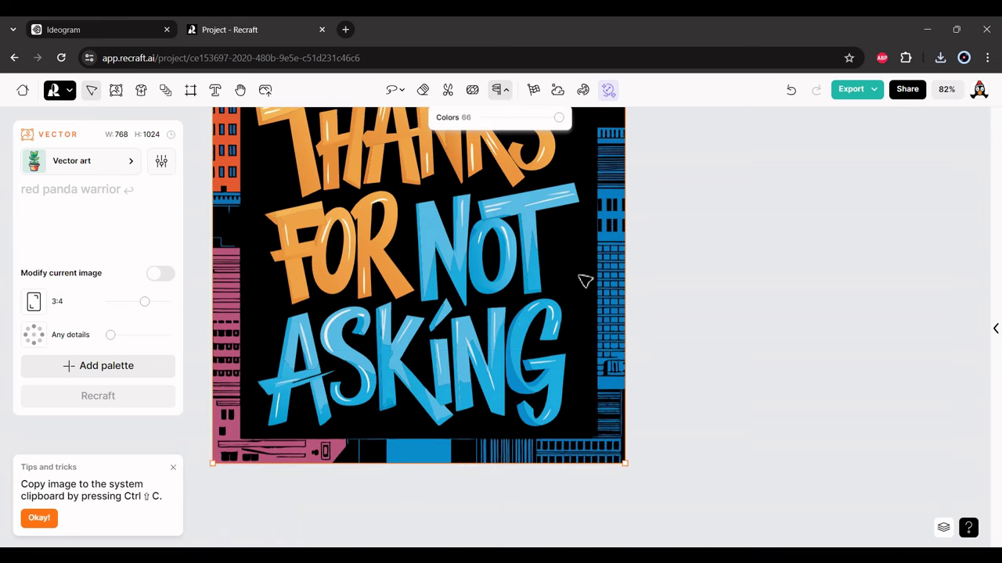
scroll(586, 281, "up", 2)
scroll(584, 280, "up", 2)
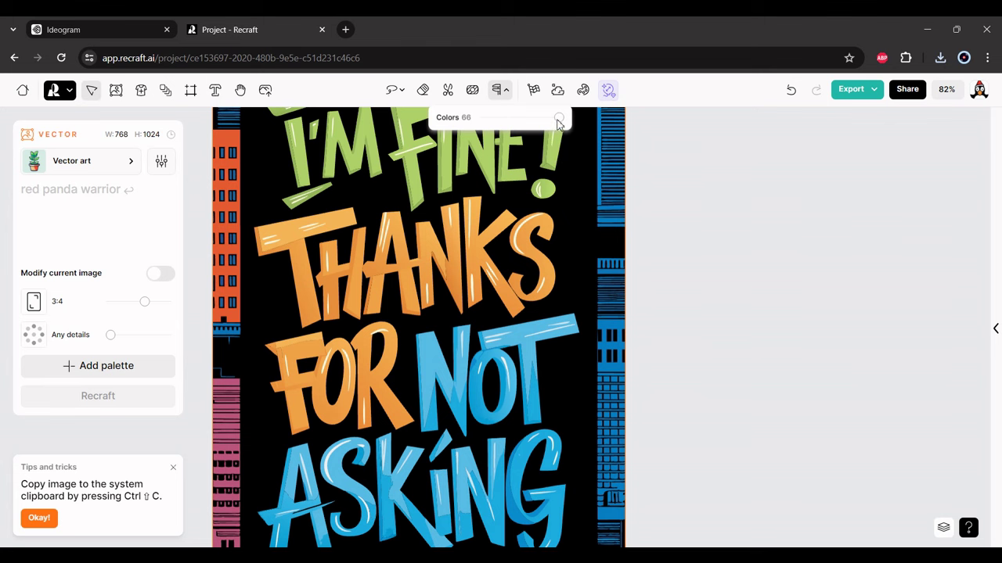
mouse_move(558, 121)
left_mouse_down()
mouse_move(493, 127)
mouse_move(503, 126)
left_mouse_up()
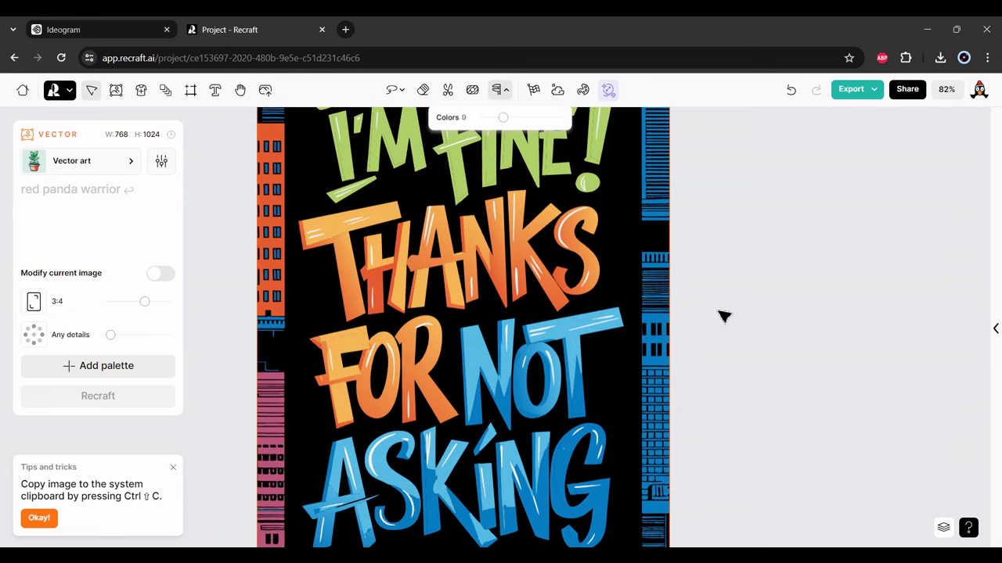
Export the 9-colour vector poster as an SVG file
scroll(722, 316, "down", 3)
left_click_drag(740, 313, 617, 335)
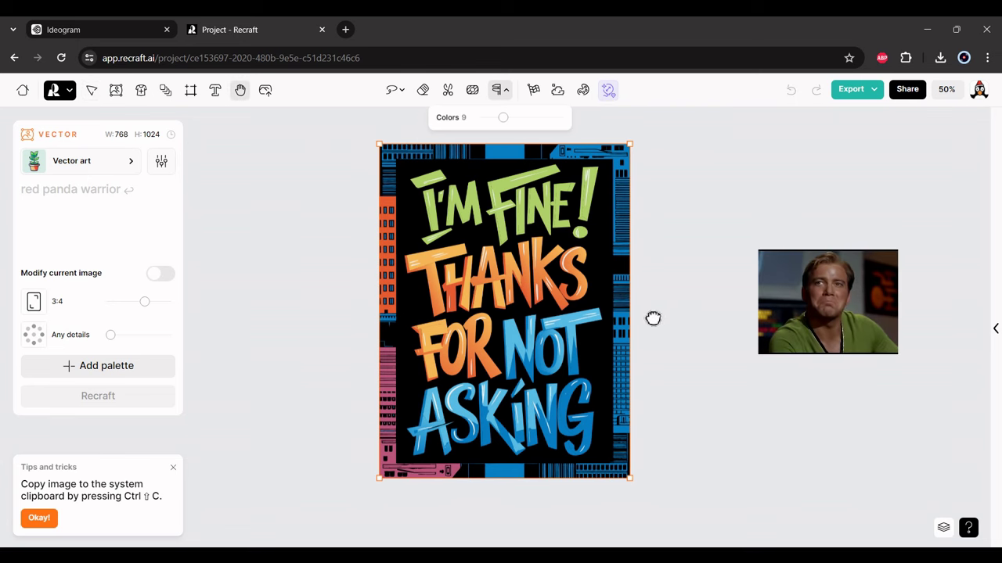
left_click(875, 92)
left_click(831, 201)
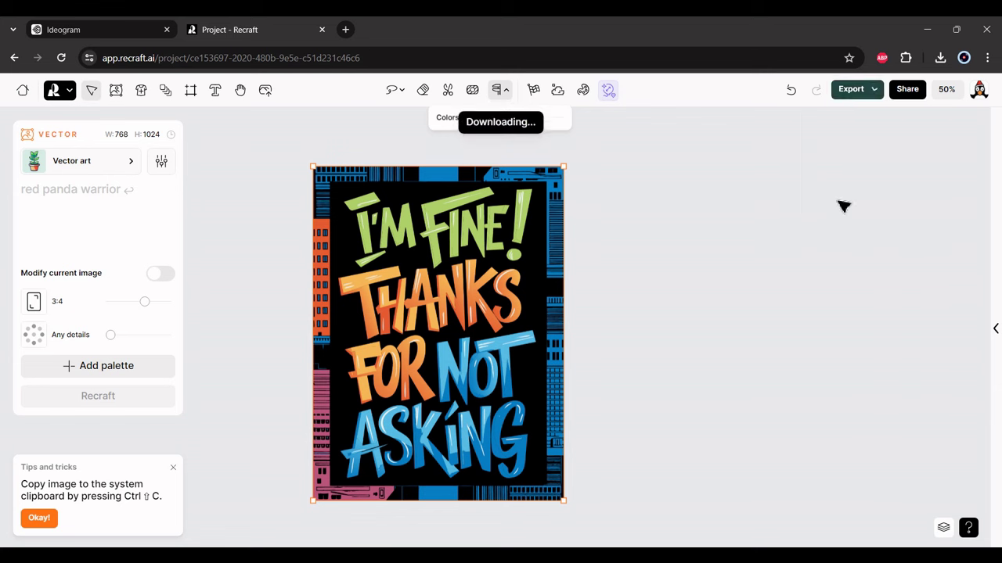
left_click(779, 250)
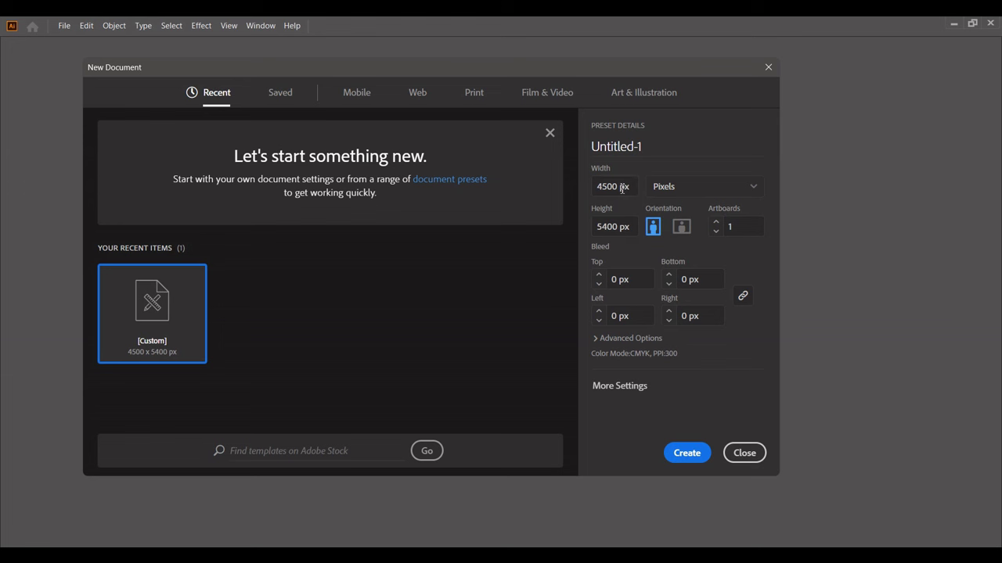
Create a new 4500 × 5400 px Illustrator document
left_click(622, 188)
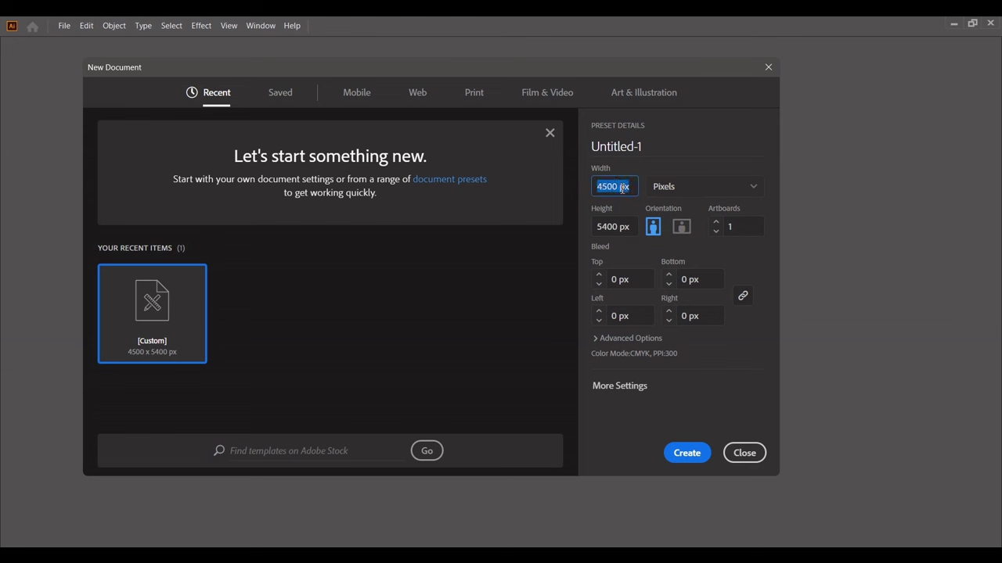
left_click(619, 229)
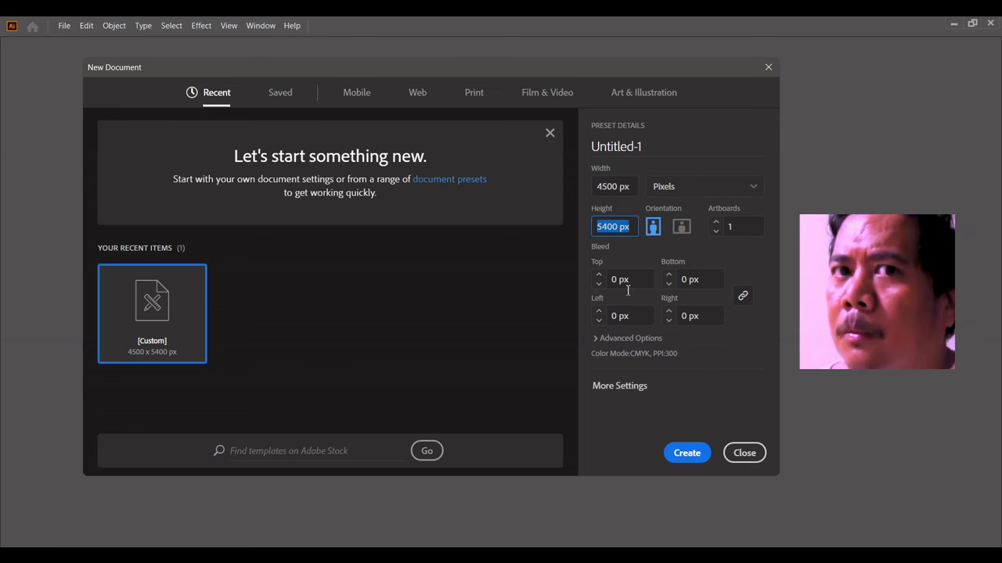
left_click(689, 454)
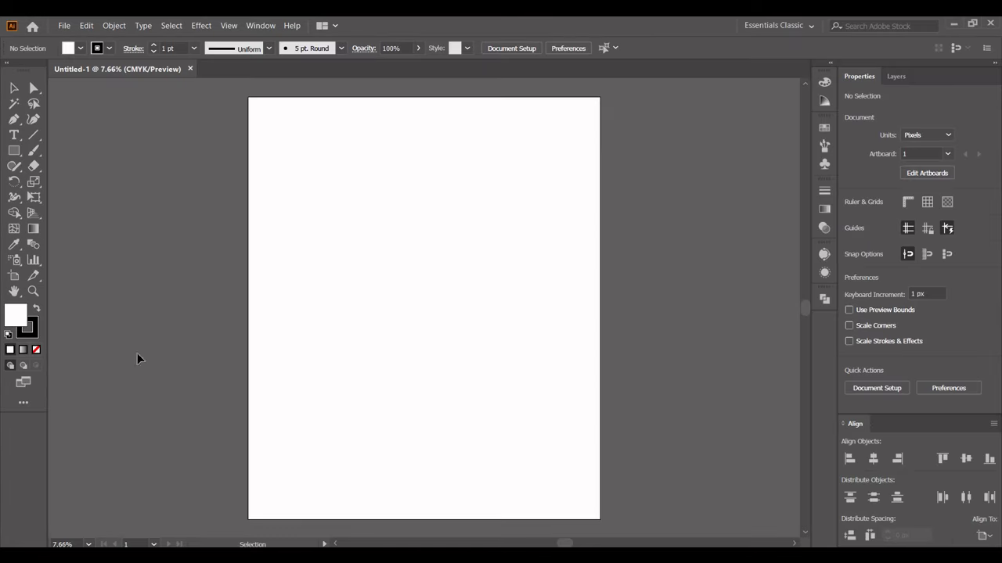
Draw a black-filled rectangle covering the whole artboard
left_click(36, 311)
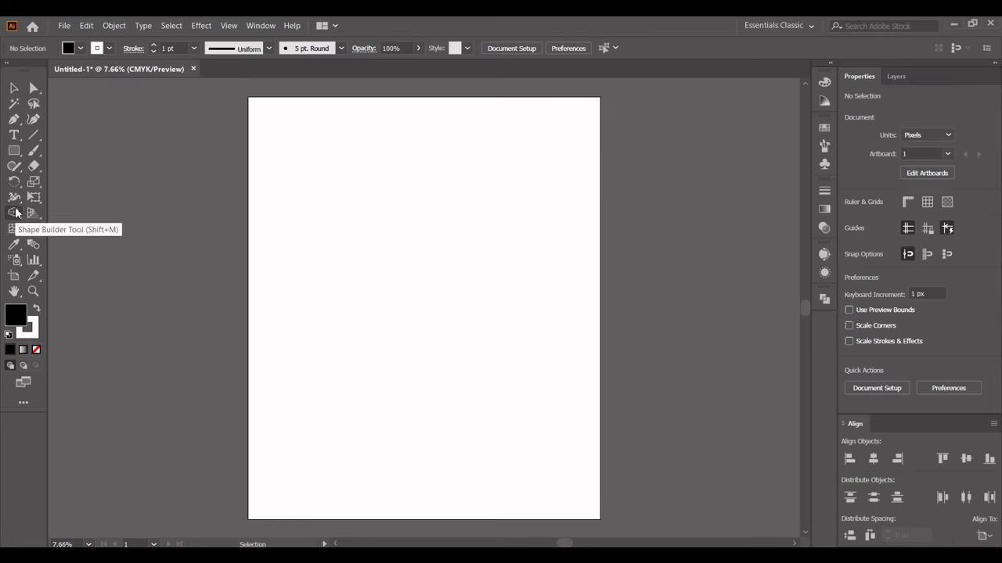
left_click(15, 150)
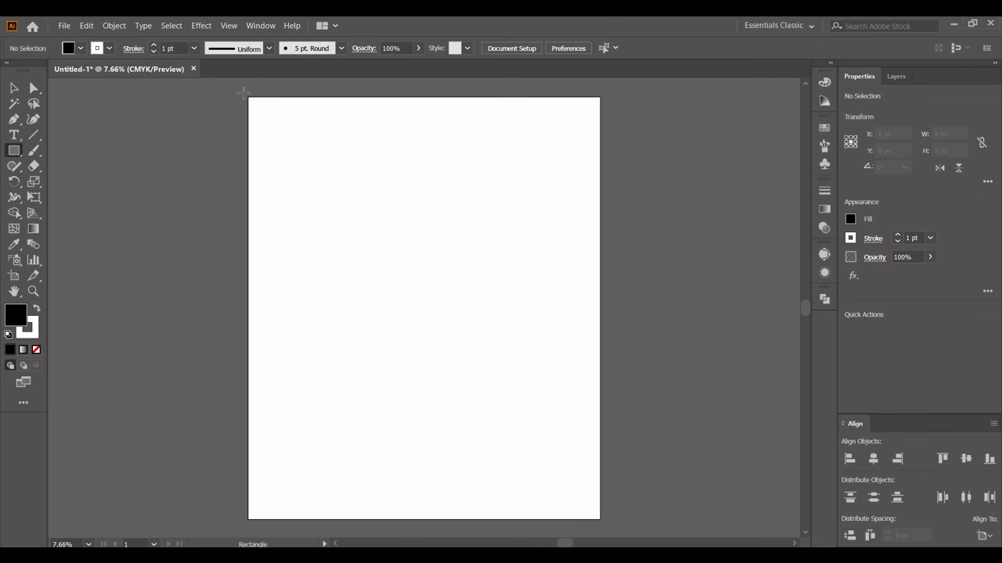
left_click_drag(247, 95, 604, 521)
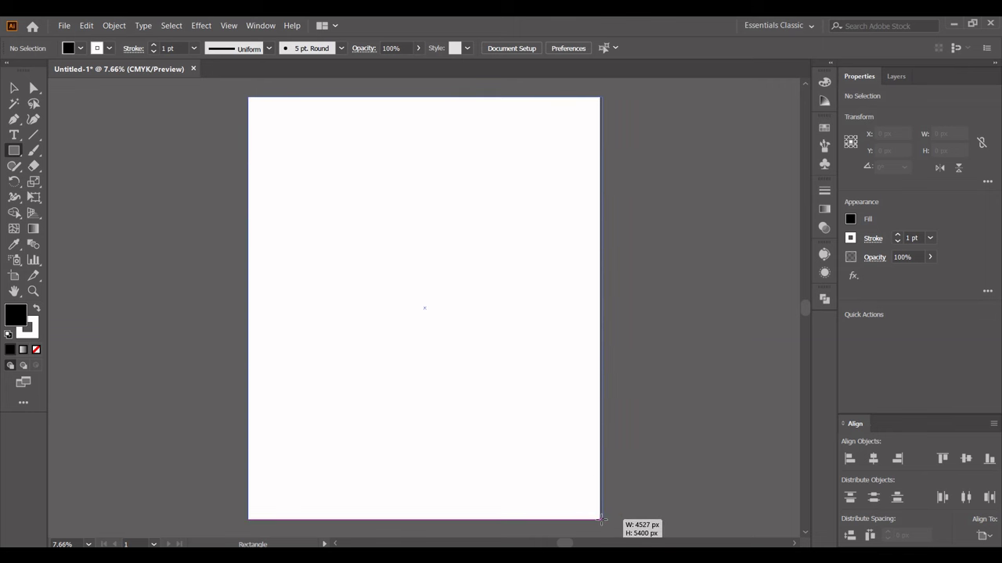
left_click_drag(603, 521, 601, 521)
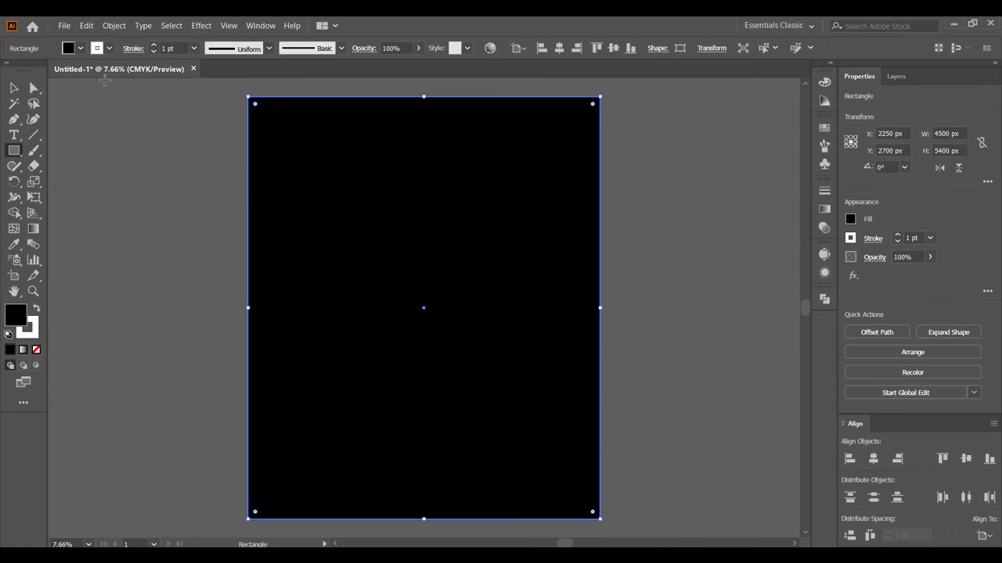
Set the rectangle's stroke to None, keeping the black fill, and lock it in Layer 1
left_click(37, 329)
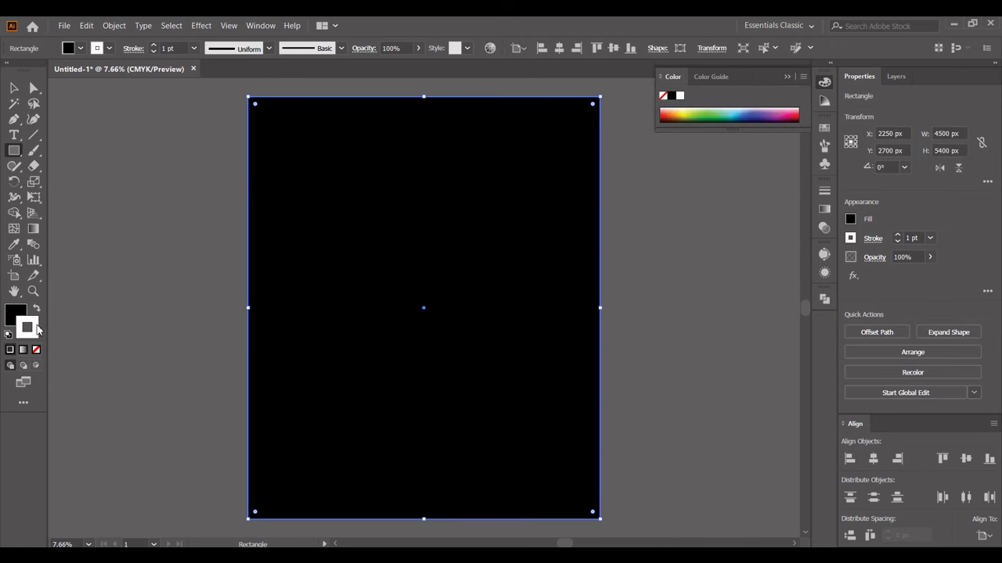
left_click(37, 349)
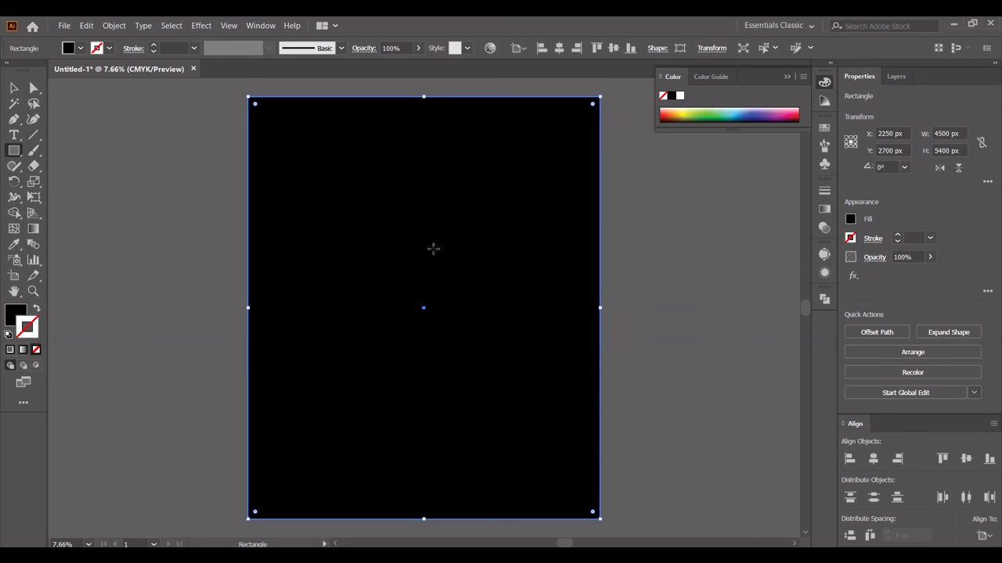
left_click(37, 309)
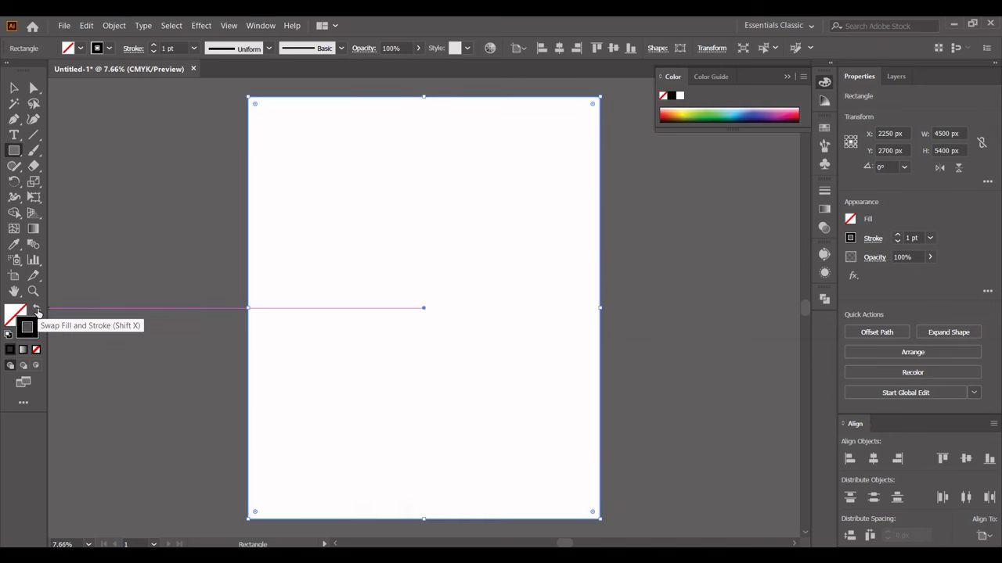
left_click(37, 309)
left_click(822, 83)
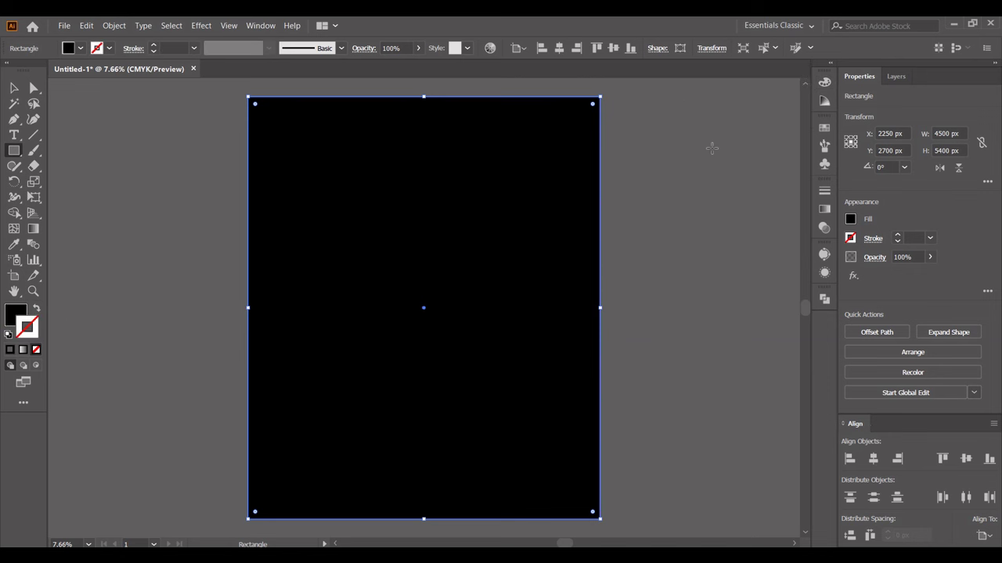
left_click(895, 77)
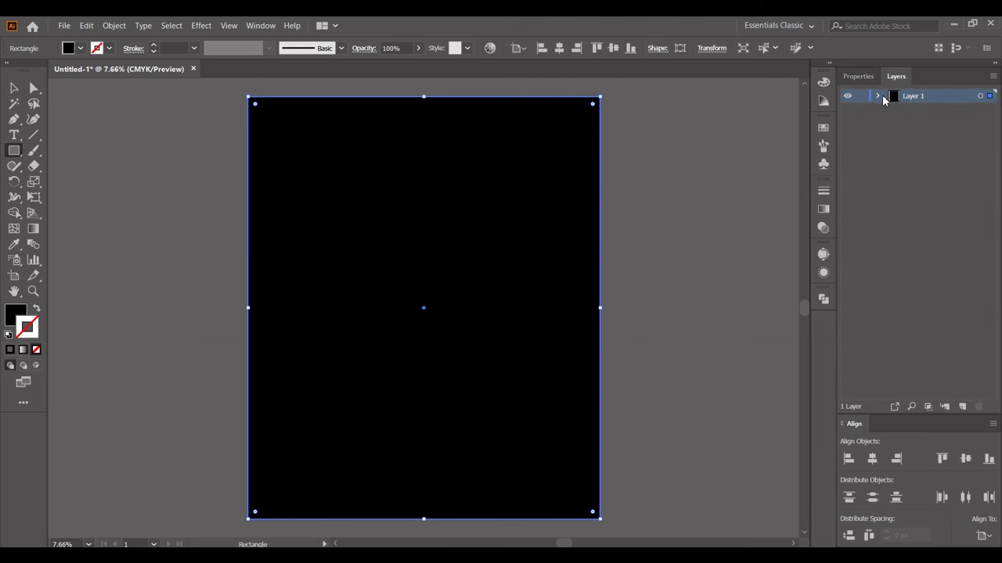
left_click(878, 97)
left_click(861, 110)
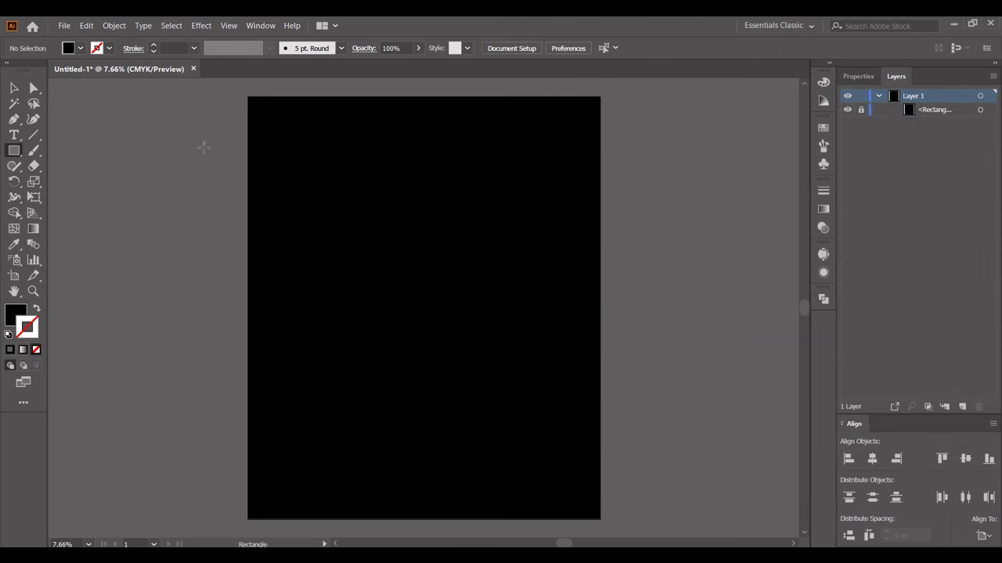
Select all of the graffiti SVG artwork and expand its fills with Object > Expand
left_click(12, 90)
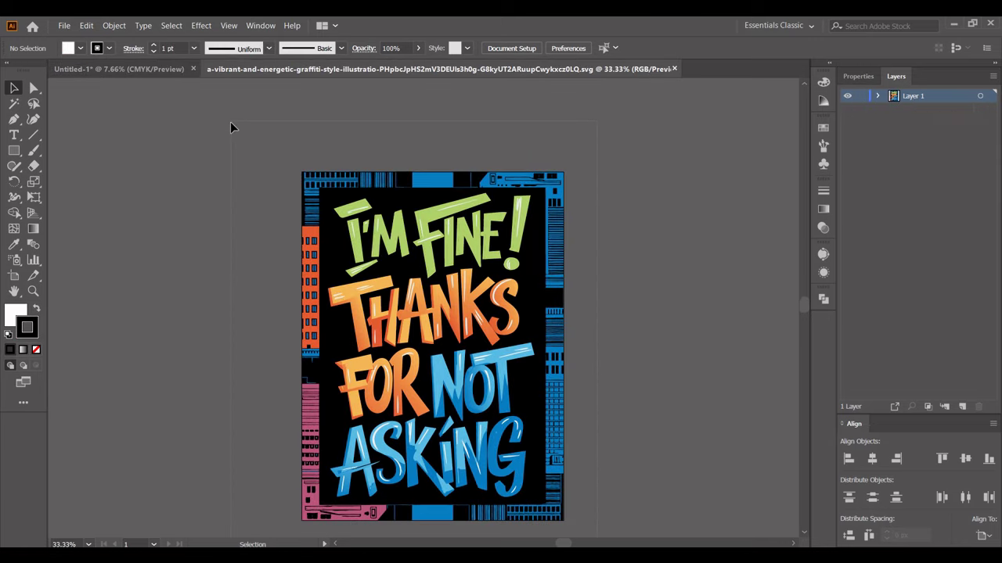
key("ctrl+a")
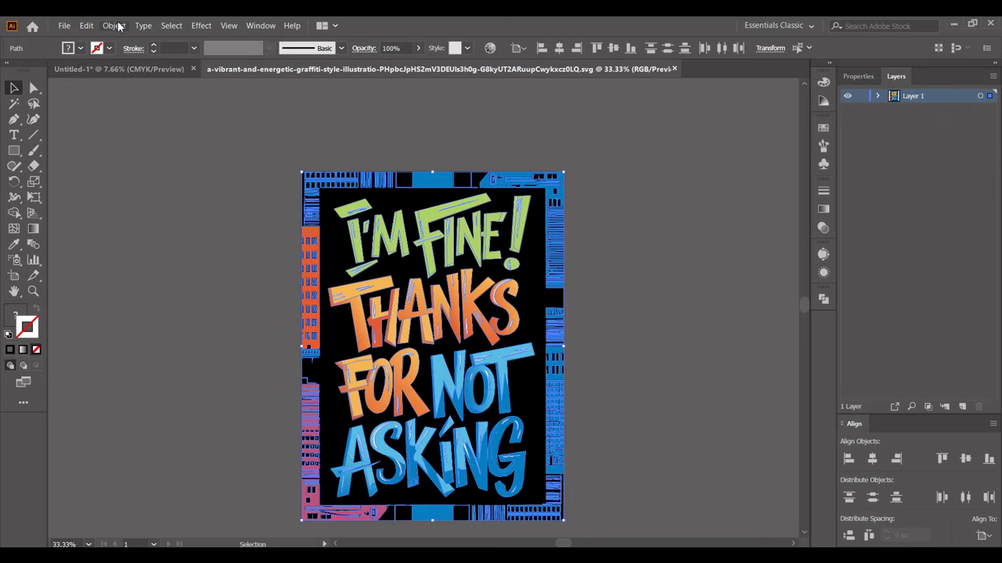
left_click(114, 25)
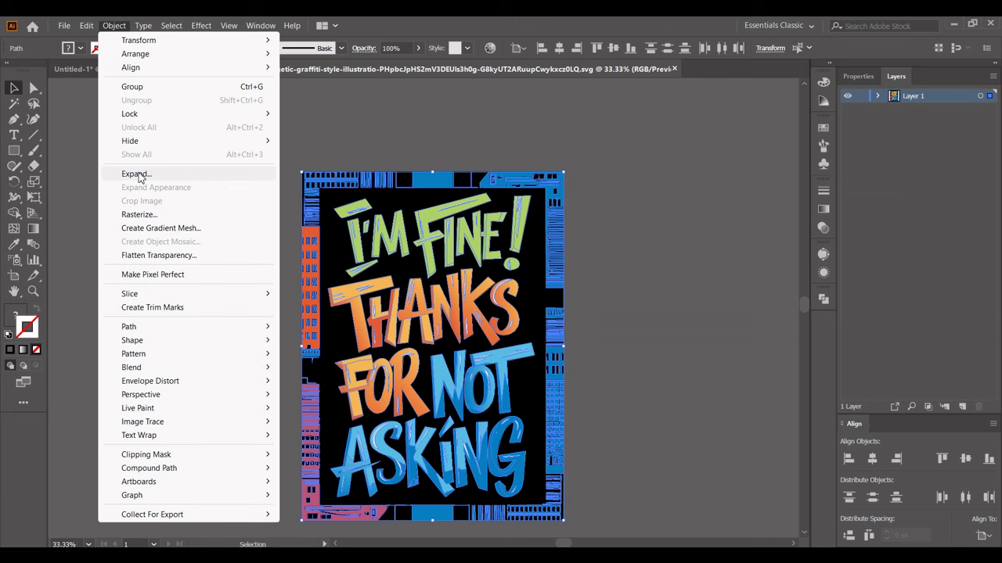
left_click(135, 174)
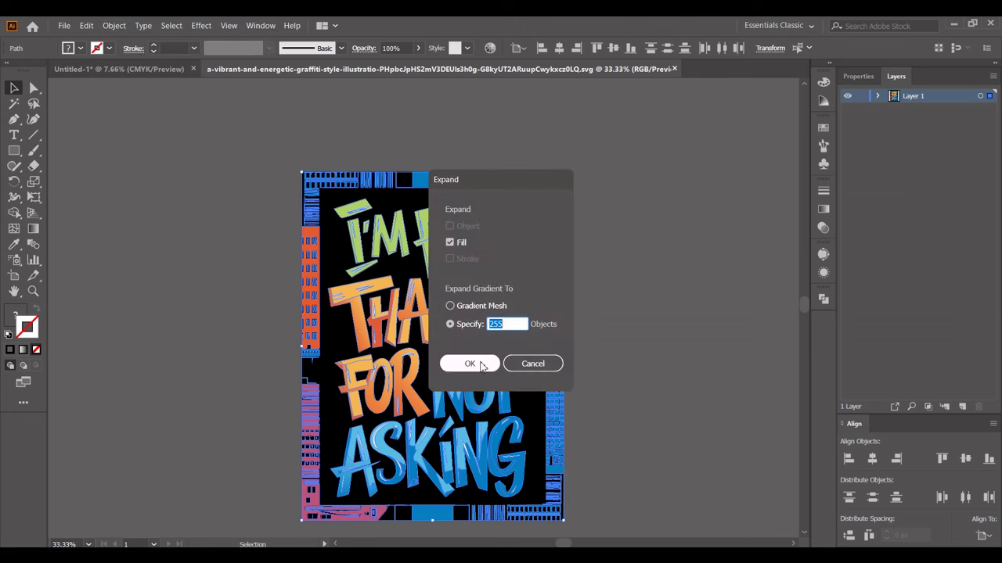
left_click(469, 366)
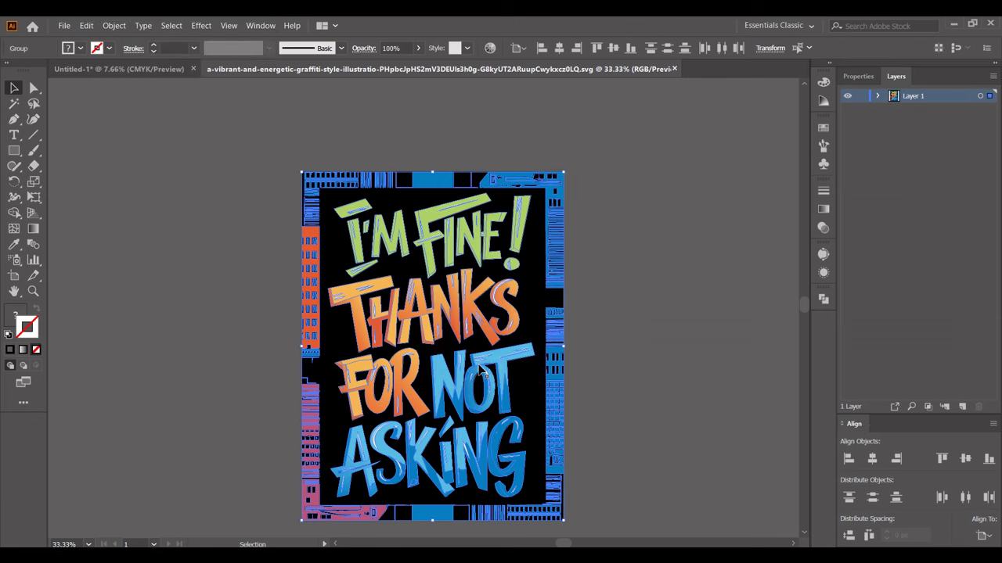
Apply Pathfinder Merge to the graffiti artwork and move it beside the blank artboard
left_click(823, 298)
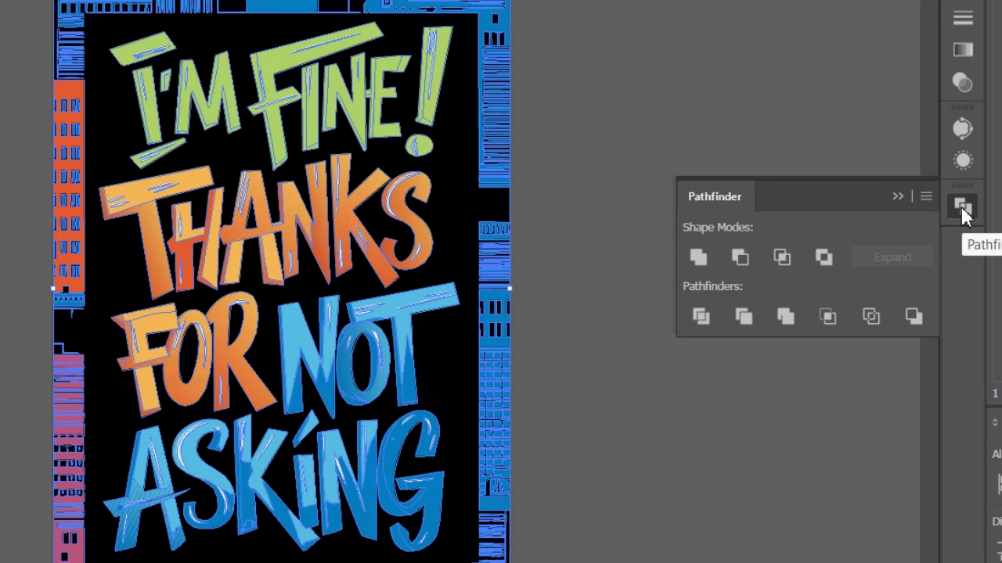
left_click(787, 314)
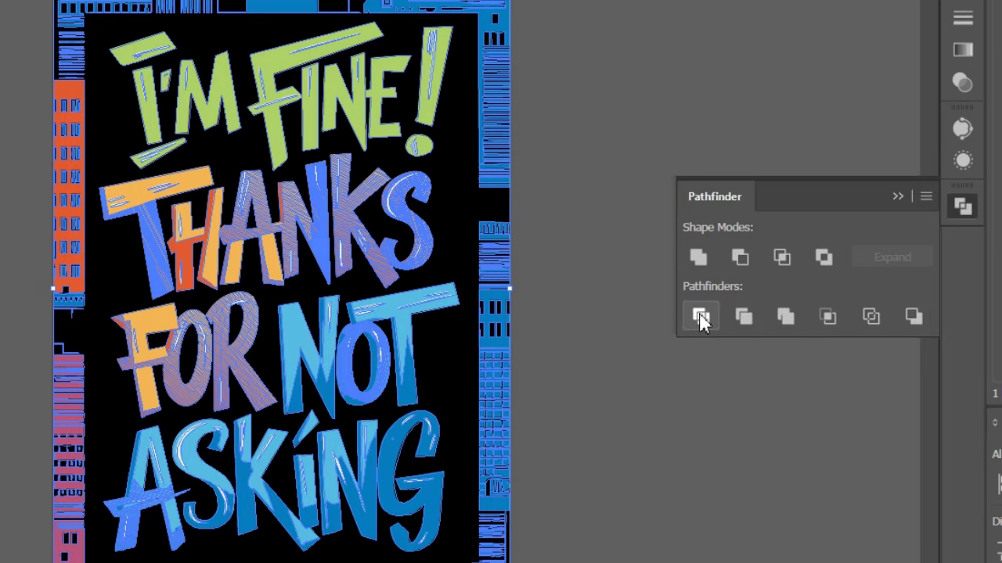
left_click_drag(431, 256, 181, 212)
left_click_drag(275, 211, 495, 196)
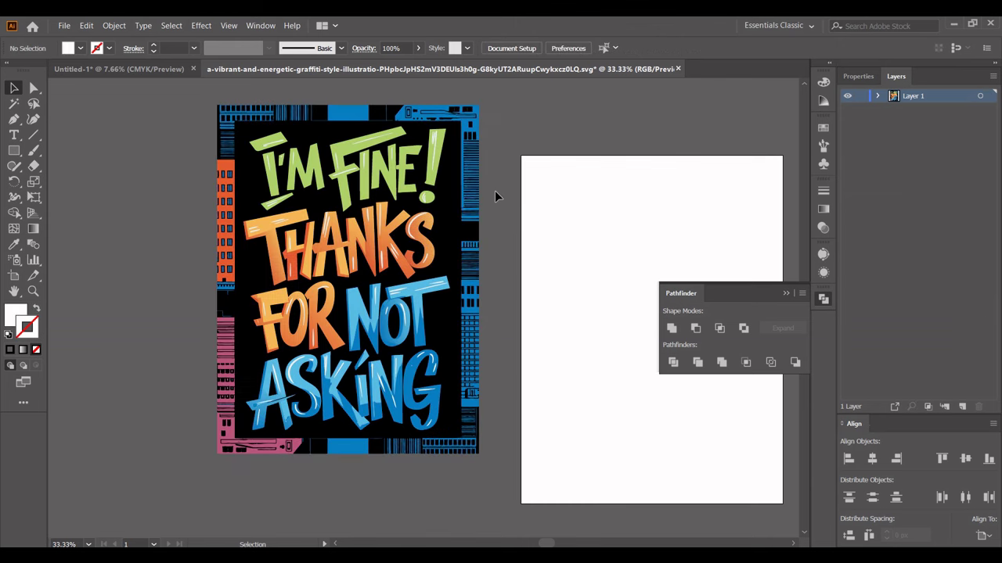
right_click(452, 208)
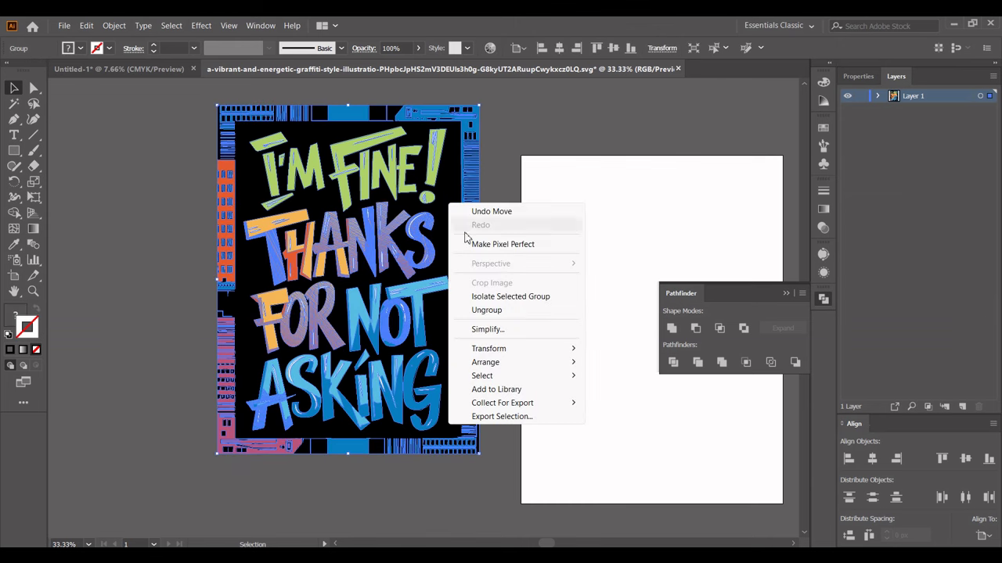
Ungroup the merged graffiti artwork into separate shapes
left_click(486, 310)
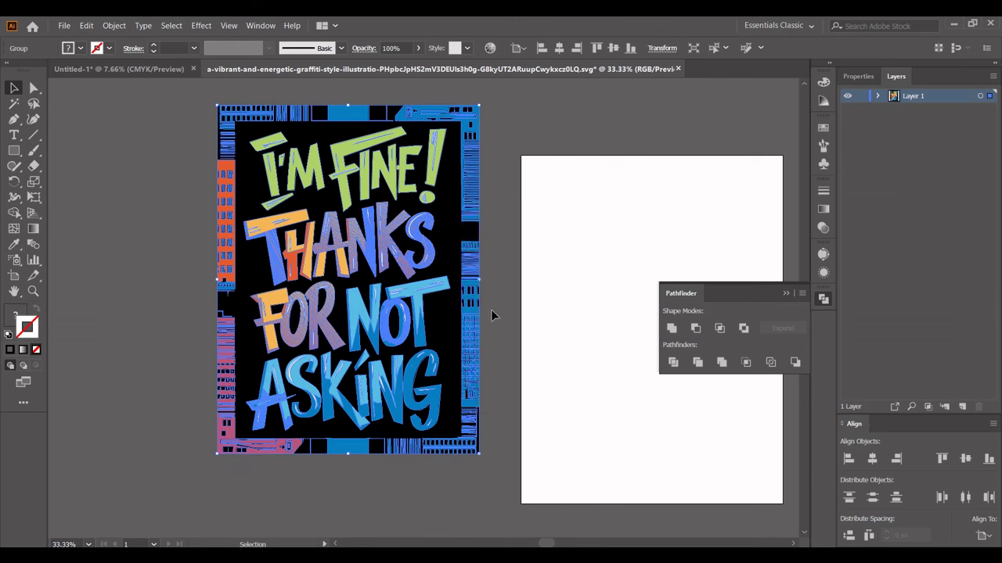
left_click(519, 283)
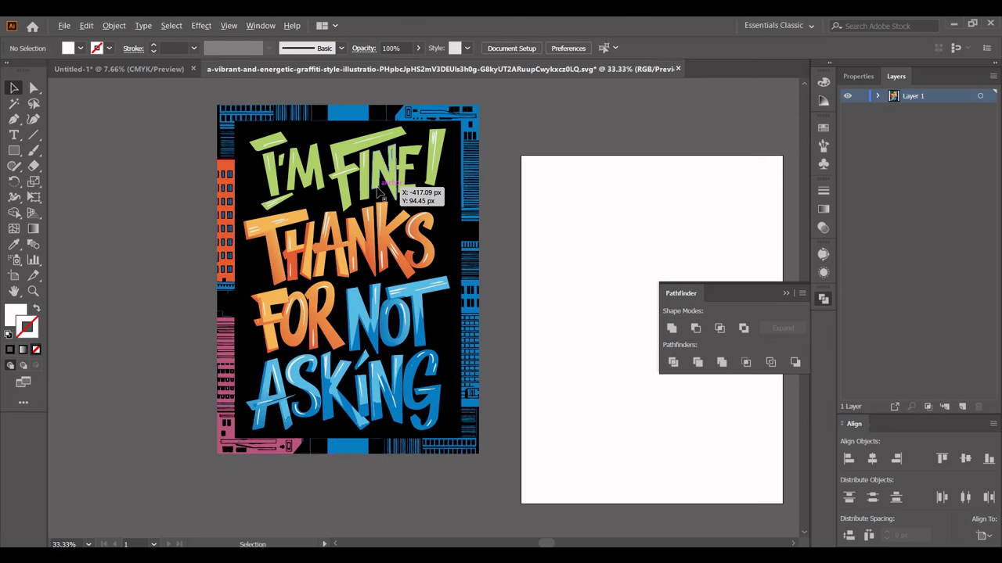
scroll(376, 189, "up", 1)
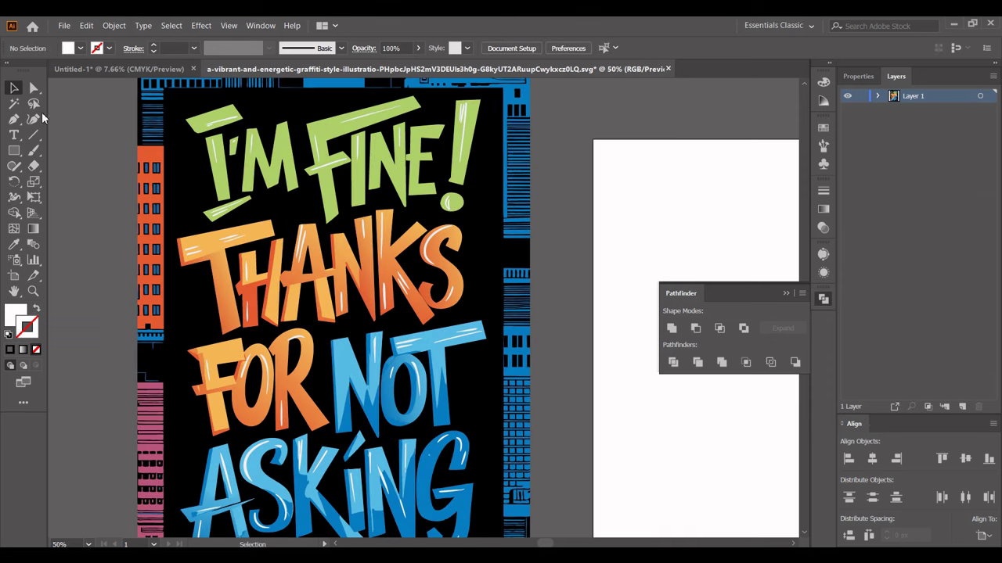
Select all black background shapes with the Magic Wand and clear them
left_click(14, 104)
left_click(161, 157)
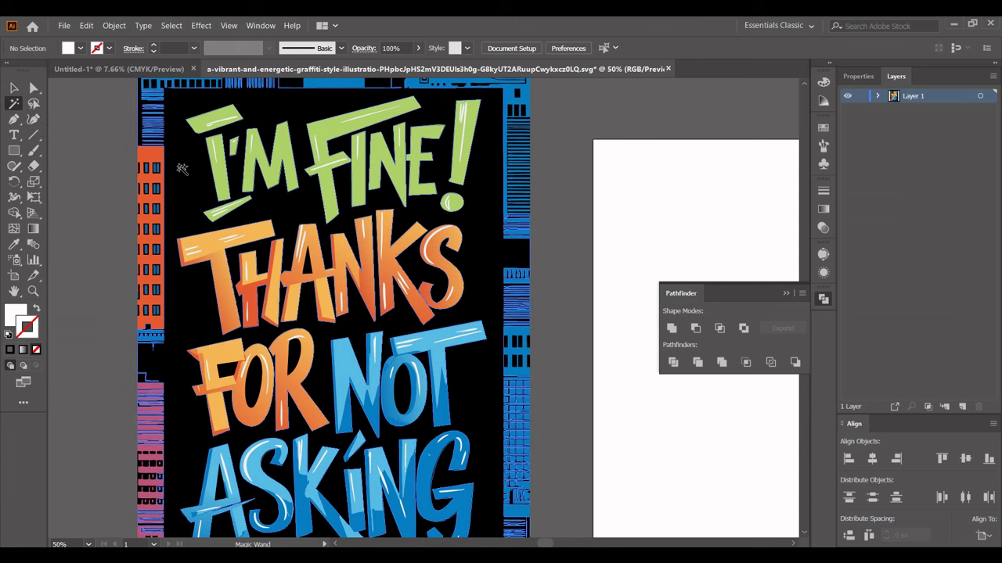
left_click(185, 166)
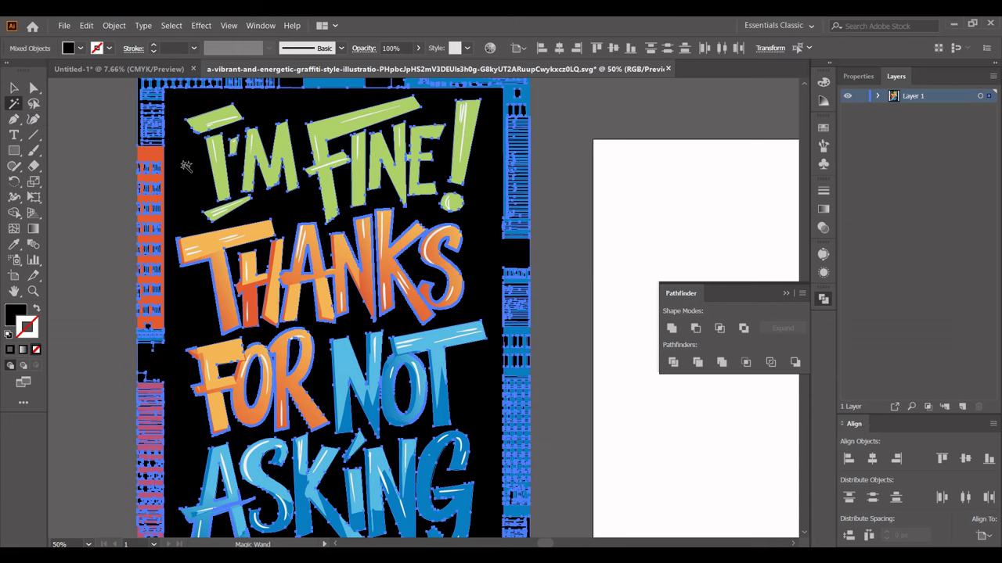
left_click(85, 25)
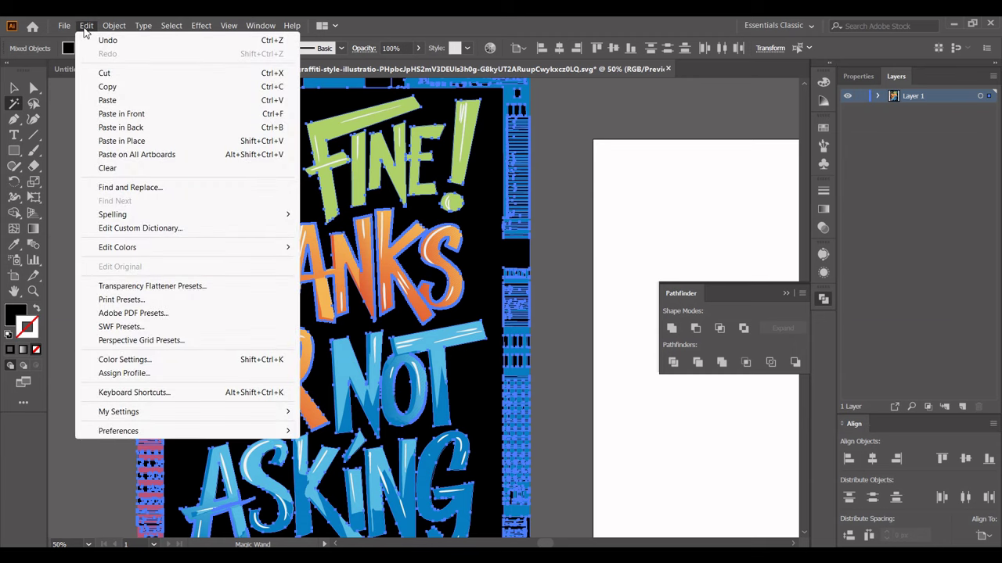
left_click(111, 168)
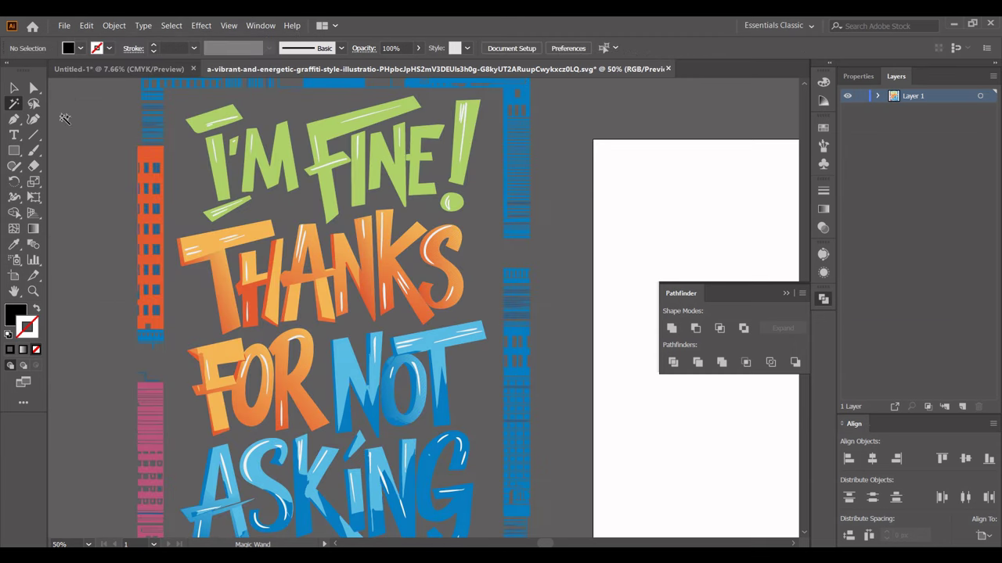
scroll(119, 180, "down", 1)
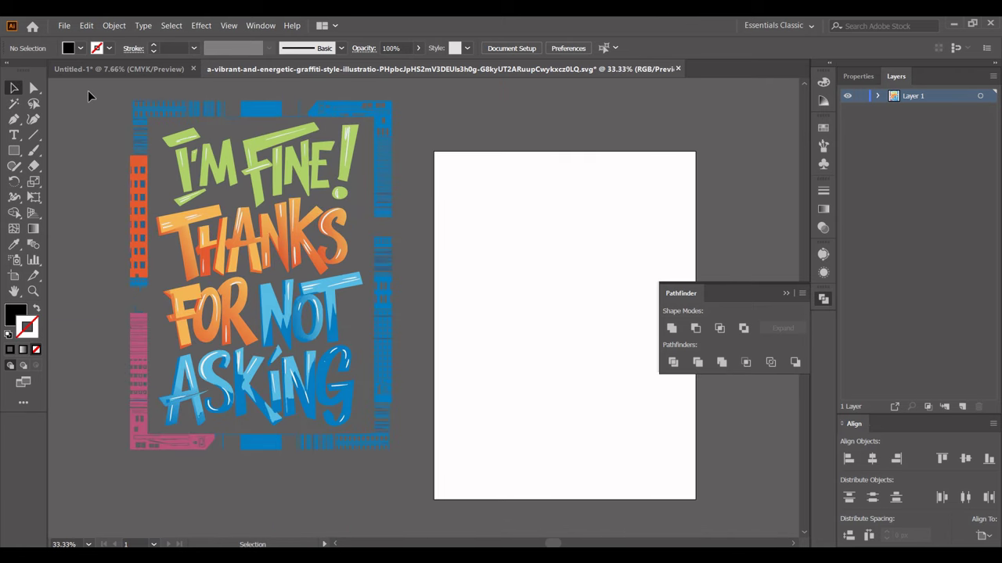
Group all the remaining graffiti artwork pieces together
left_click_drag(88, 92, 418, 483)
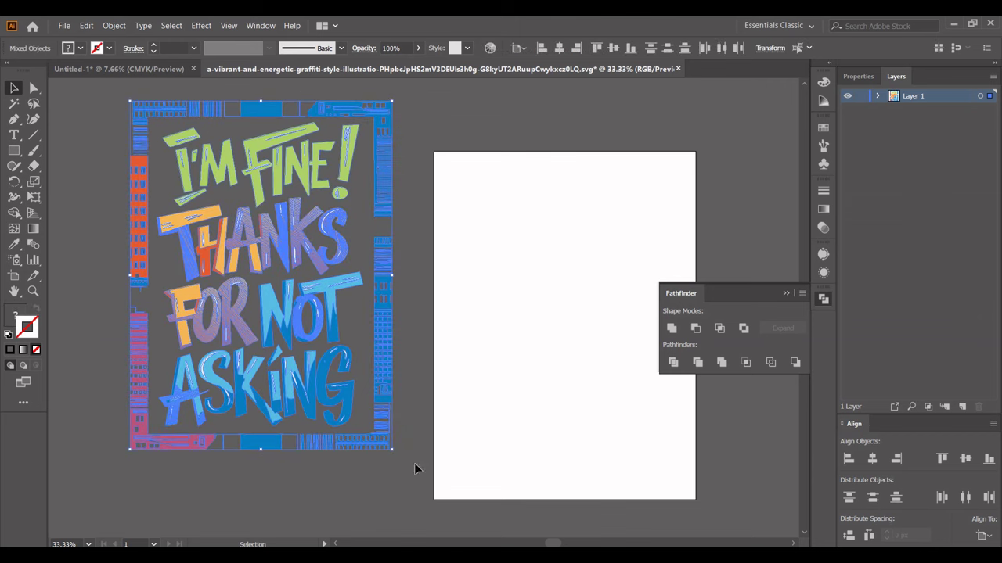
right_click(331, 288)
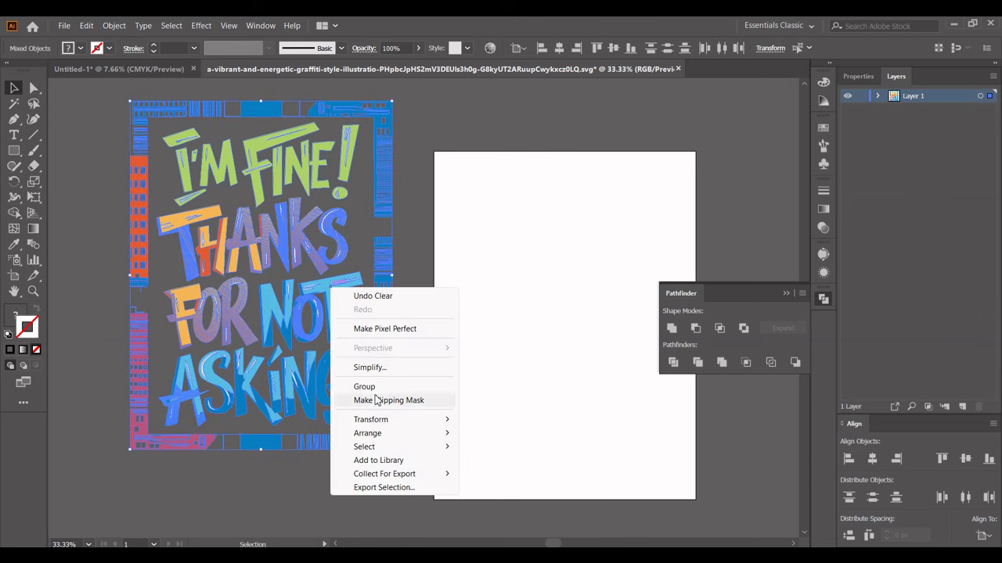
left_click(364, 387)
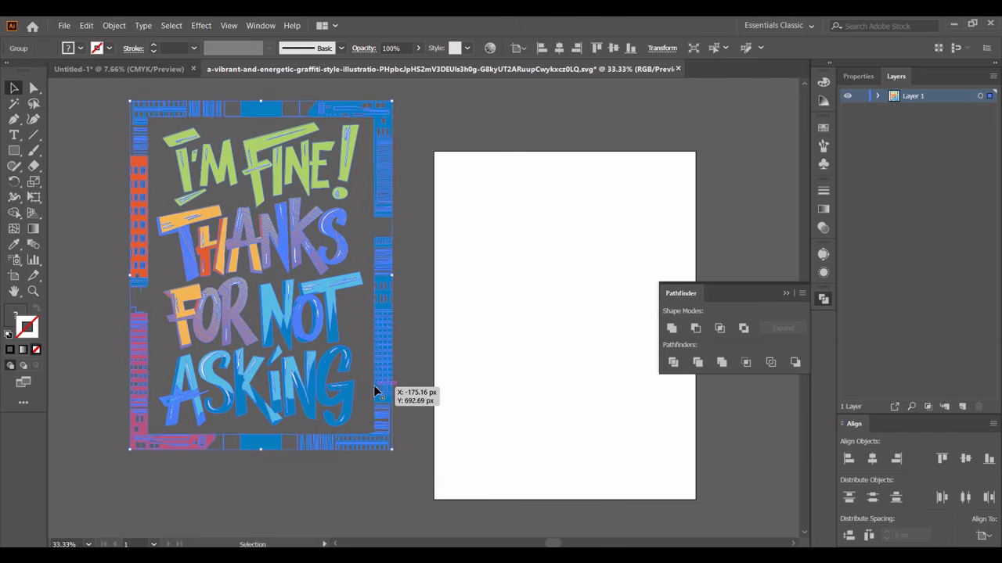
right_click(331, 290)
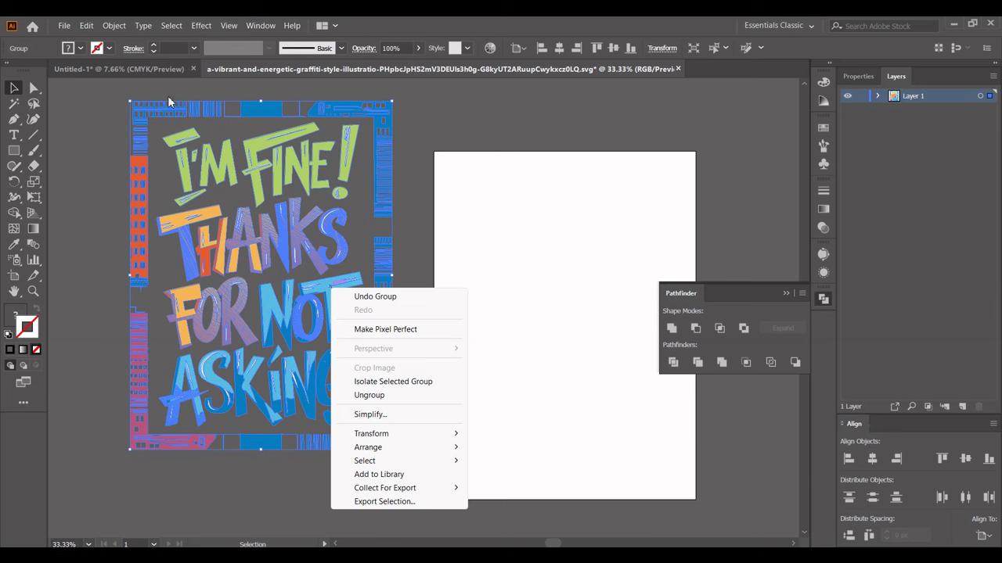
left_click(115, 40)
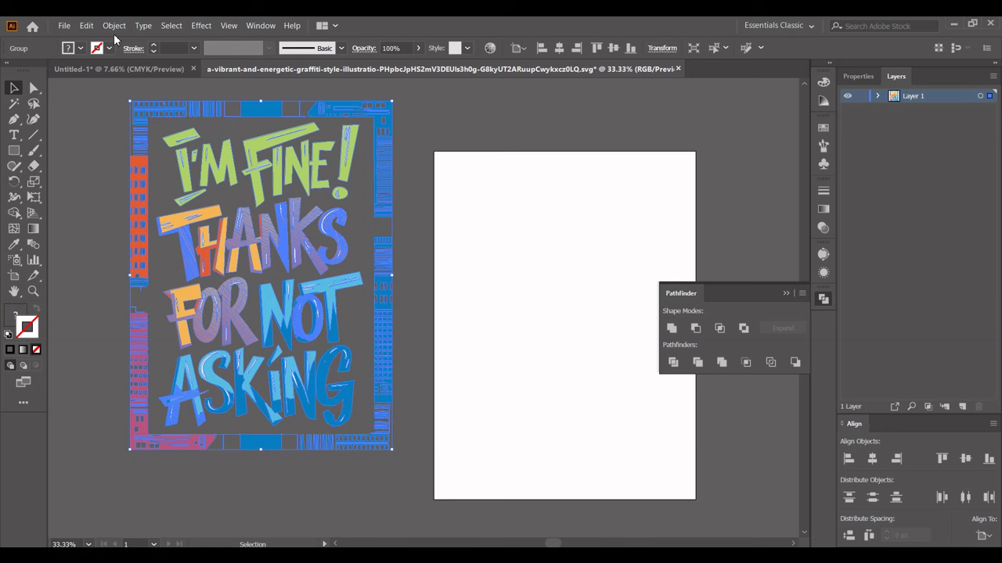
Cut the grouped artwork and Paste in Front onto the Untitled-1 black artboard
left_click(86, 25)
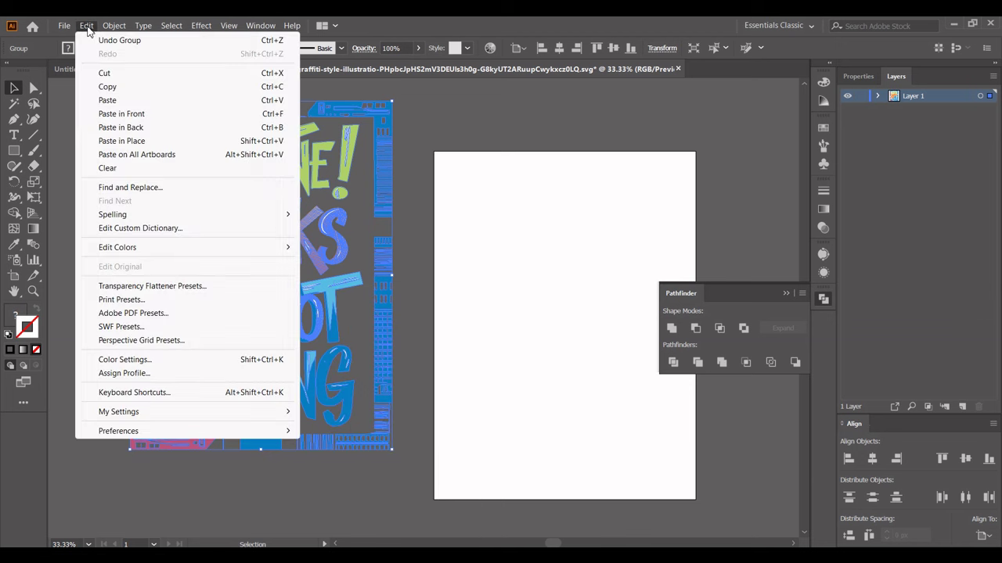
left_click(117, 72)
left_click(127, 74)
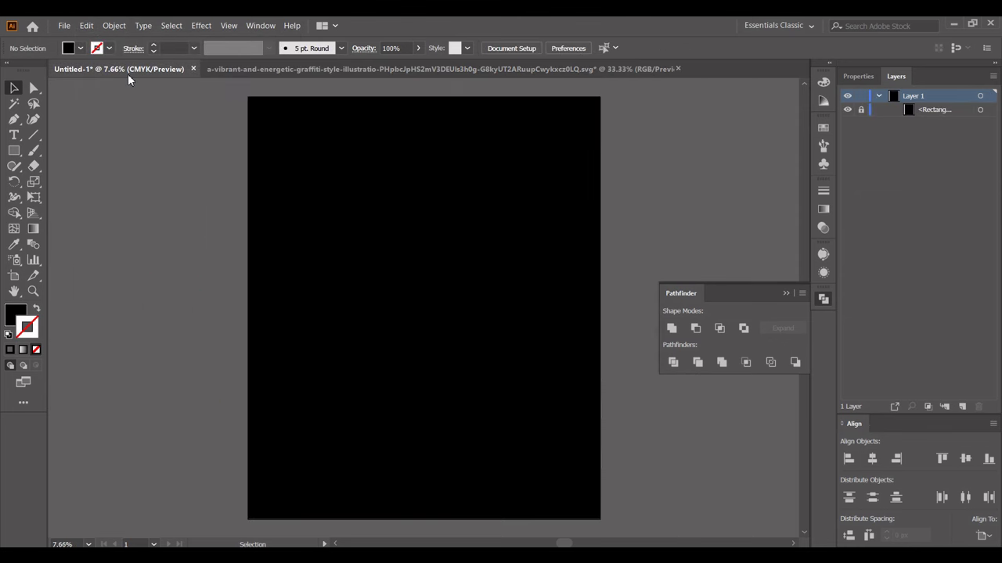
right_click(291, 162)
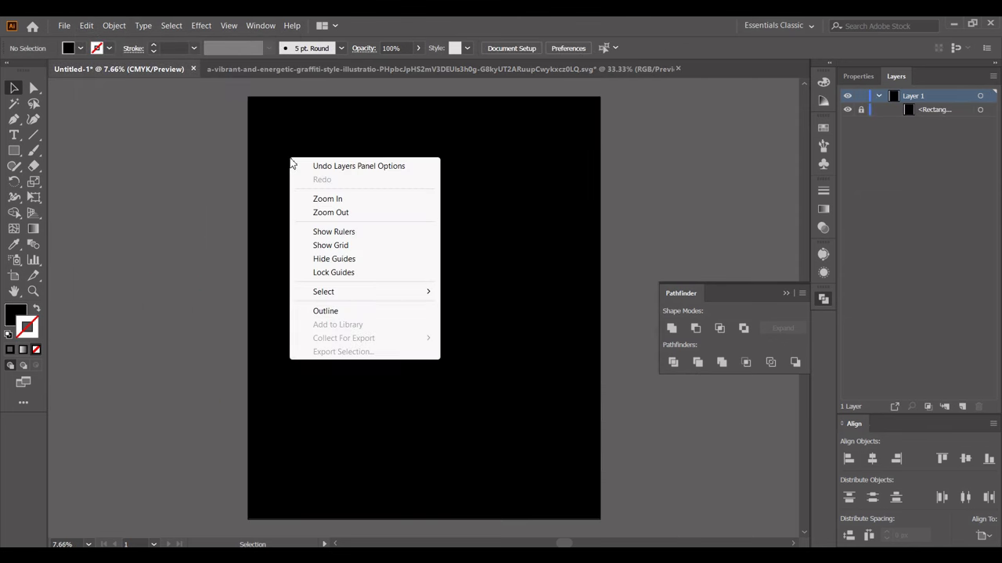
left_click(88, 26)
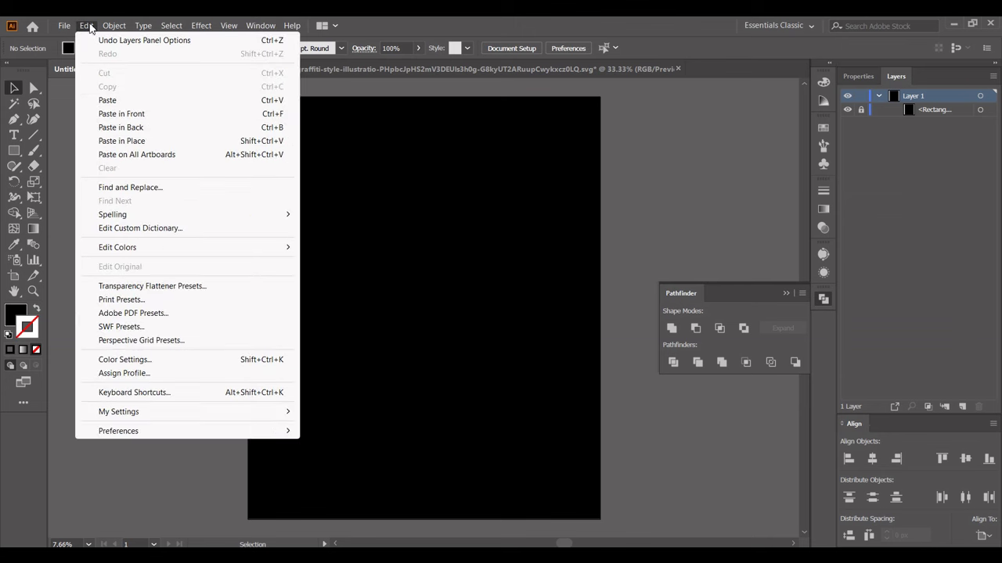
left_click(117, 114)
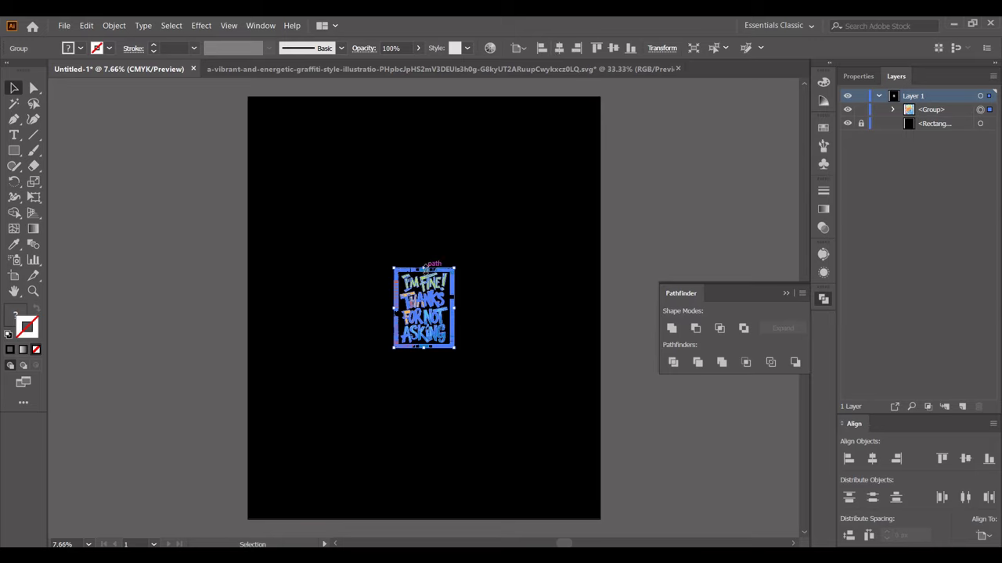
Scale the graffiti group up to nearly fill the artboard
left_click_drag(423, 268, 428, 119)
left_click(822, 299)
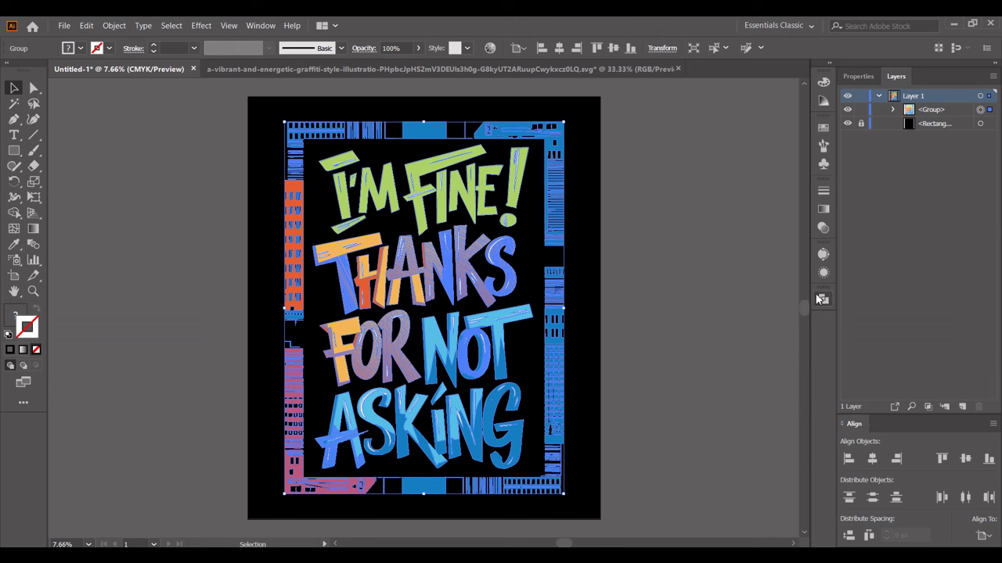
left_click(765, 306)
scroll(569, 355, "up", 2)
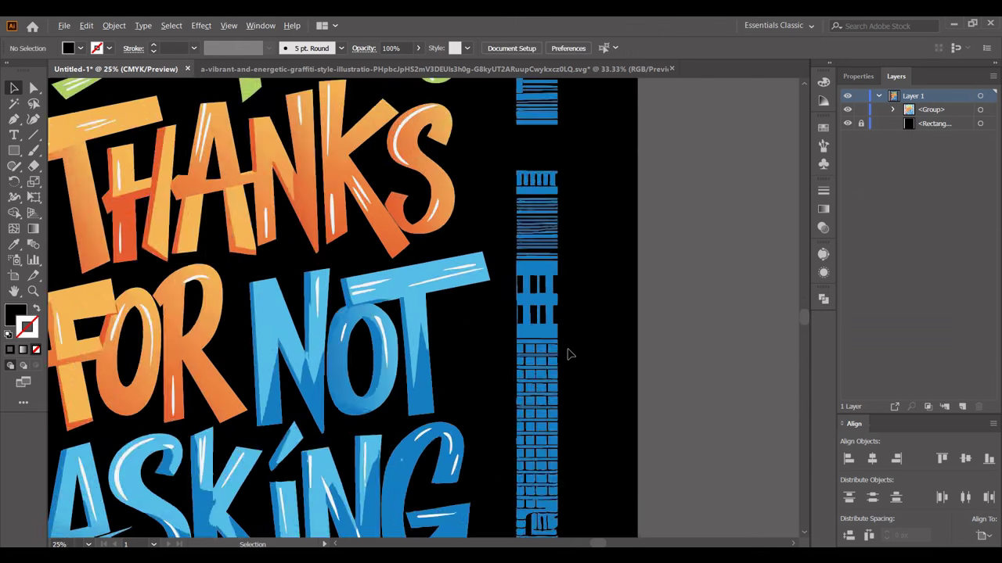
scroll(568, 354, "up", 2)
scroll(569, 355, "down", 3)
scroll(569, 354, "down", 1)
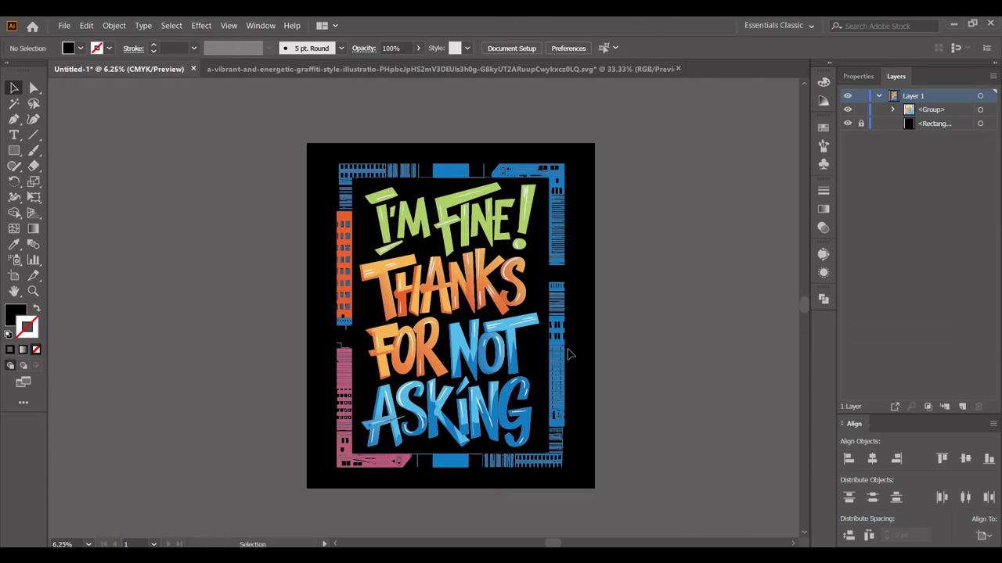
scroll(569, 355, "up", 1)
Ungroup the graffiti and delete the top border pieces
left_click(485, 332)
right_click(484, 330)
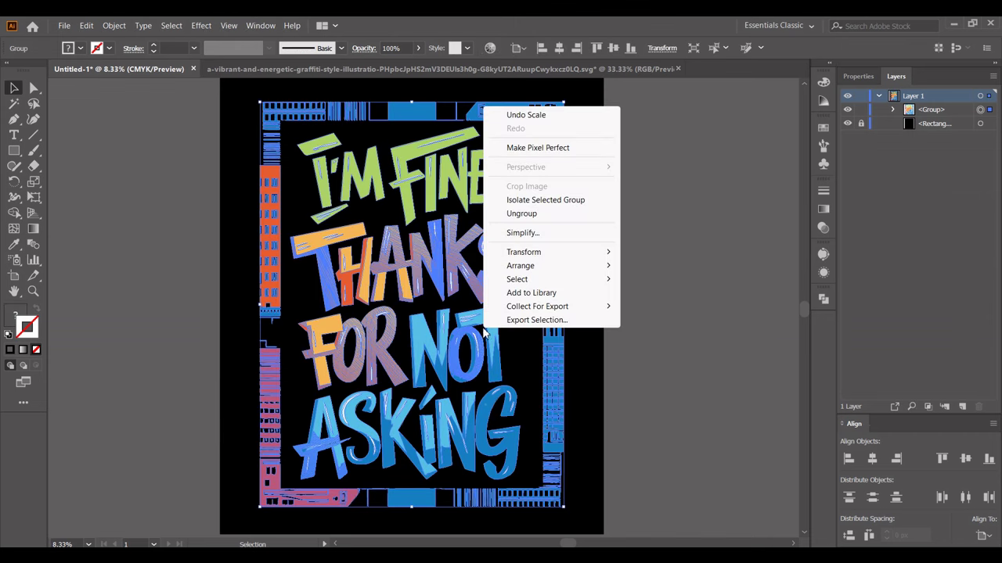
left_click(540, 213)
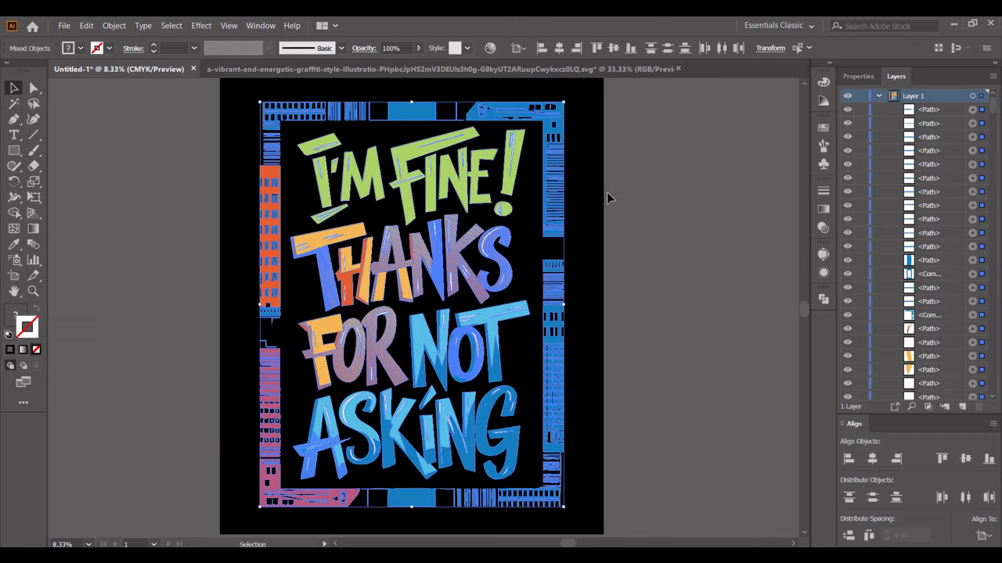
left_click(624, 203)
scroll(624, 202, "up", 1)
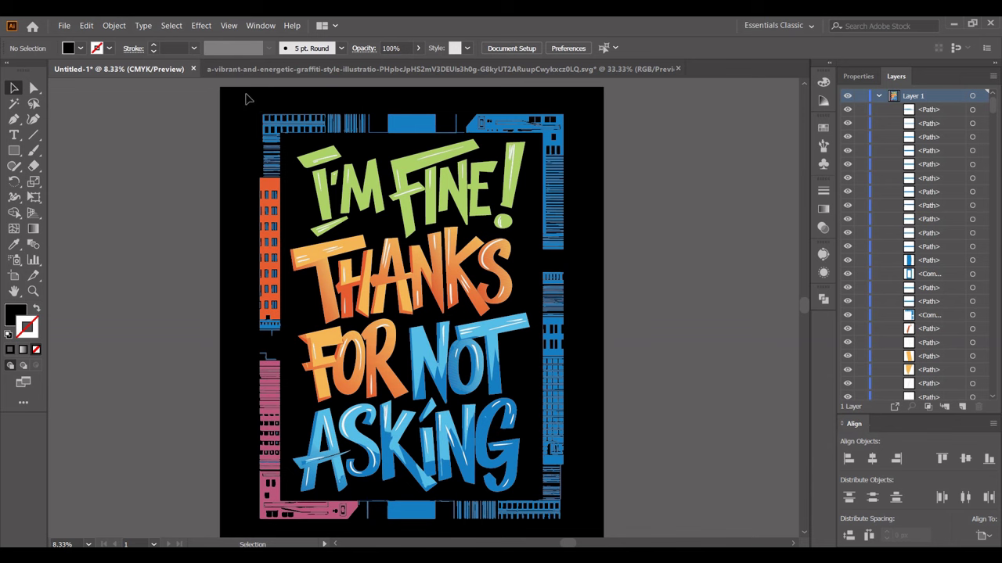
left_click_drag(246, 94, 629, 139)
key("Delete")
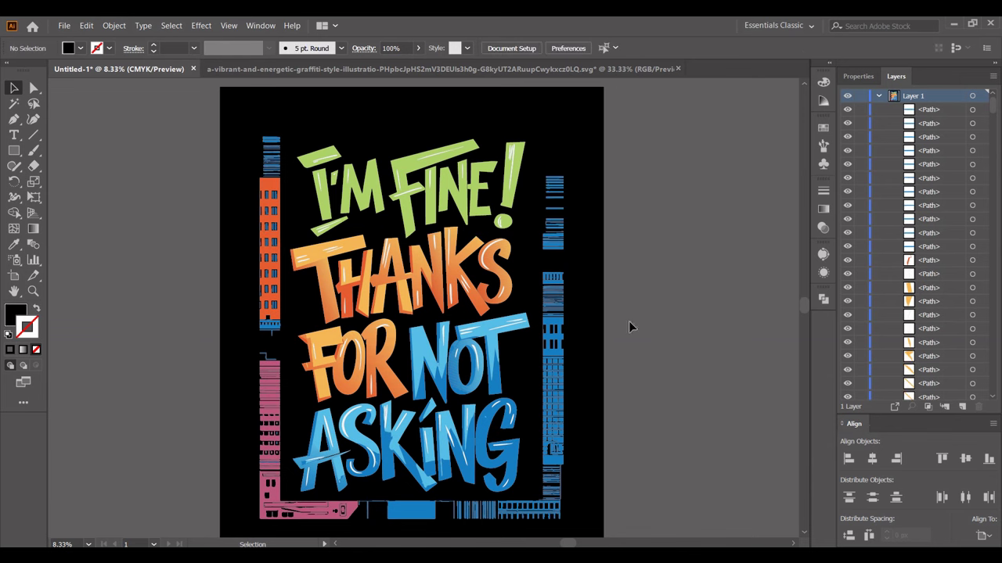
Delete the bottom border and the right and left building strips, then select the remaining lettering
scroll(642, 326, "down", 2)
scroll(651, 326, "down", 1)
left_click_drag(608, 539, 205, 467)
key("Delete")
mouse_move(601, 494)
left_mouse_down()
mouse_move(526, 126)
mouse_move(535, 101)
left_mouse_up()
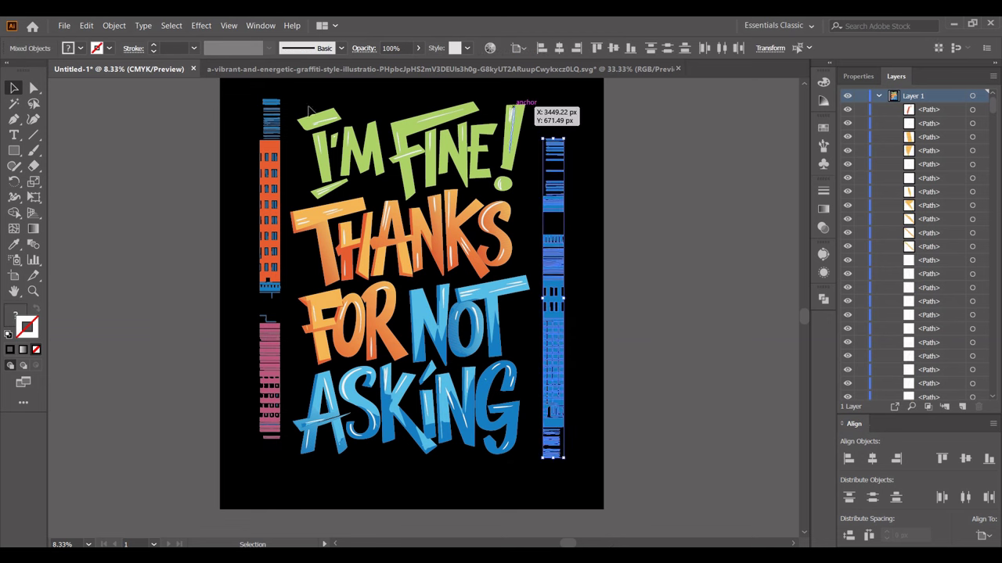
key("Delete")
left_click_drag(228, 88, 283, 472)
key("Delete")
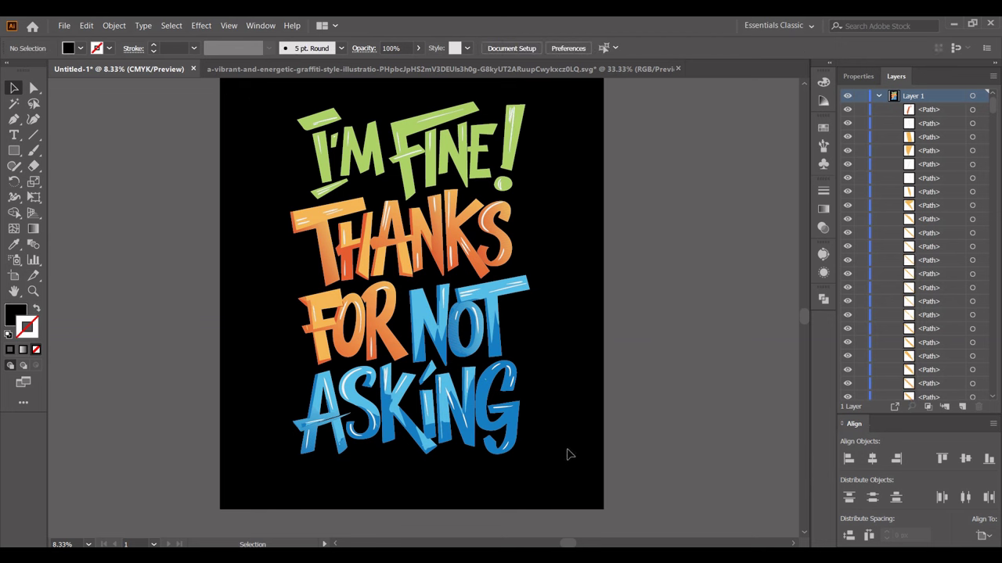
mouse_move(565, 481)
left_mouse_down()
mouse_move(380, 291)
mouse_move(233, 98)
left_mouse_up()
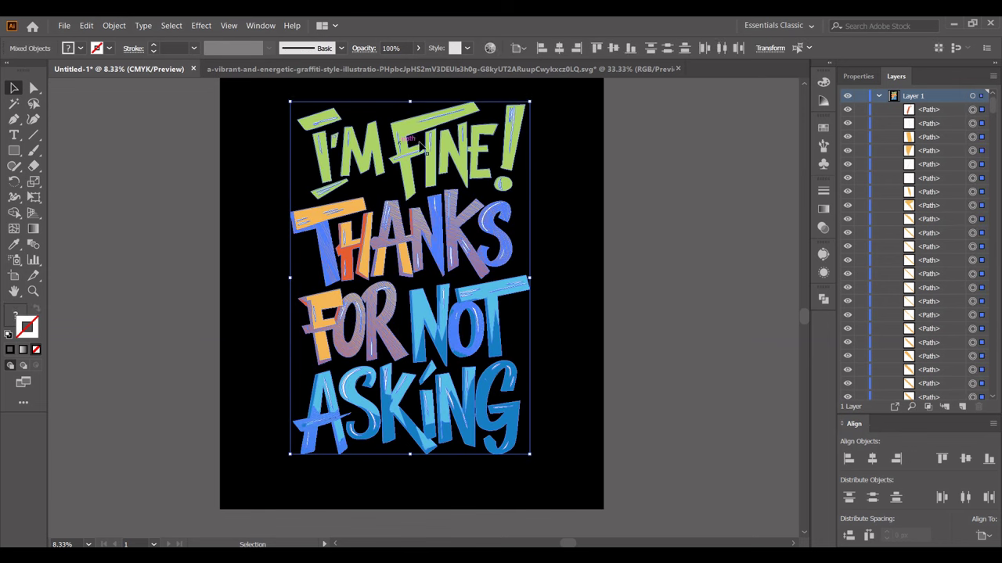
Group the lettering into one object and centre it on the artboard
right_click(412, 126)
left_click(444, 222)
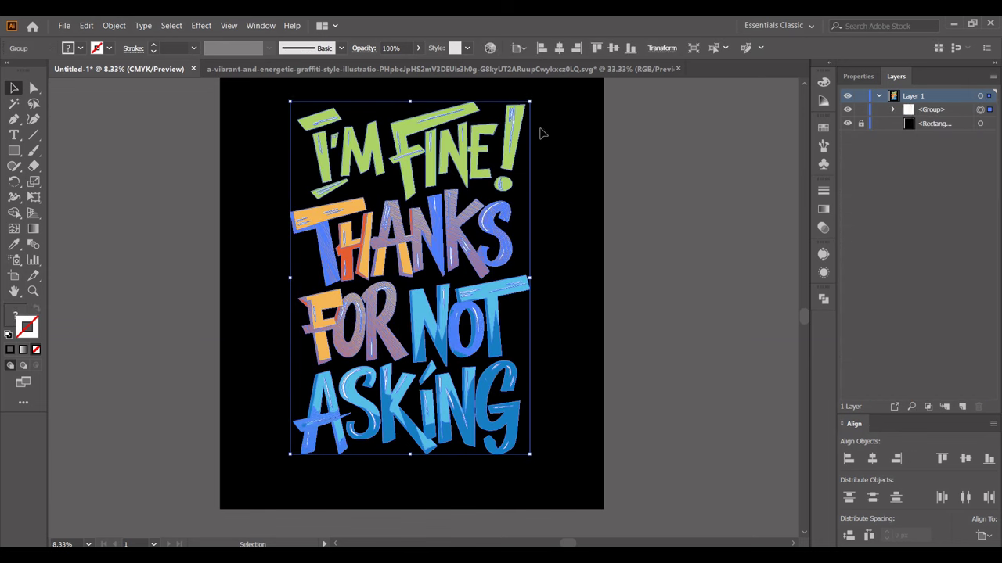
left_click(558, 48)
scroll(557, 266, "up", 1)
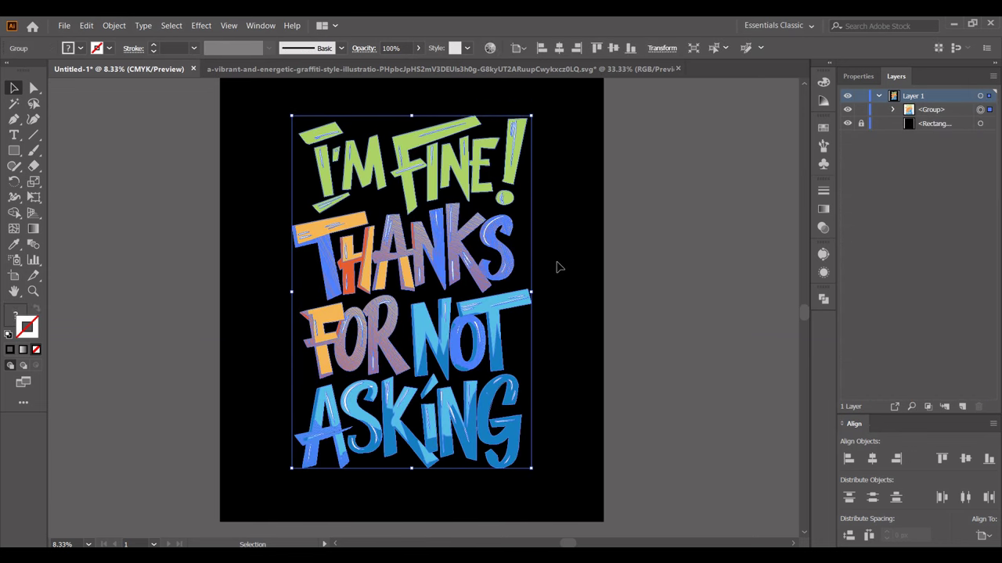
scroll(450, 196, "up", 1)
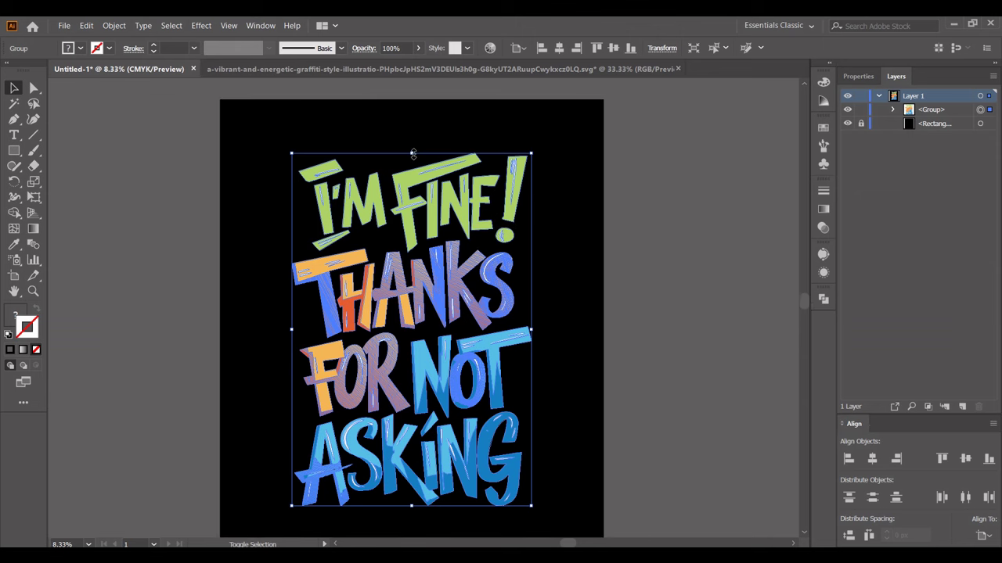
Scale the lettering up and close the SVG document without saving
left_click_drag(414, 155, 417, 123)
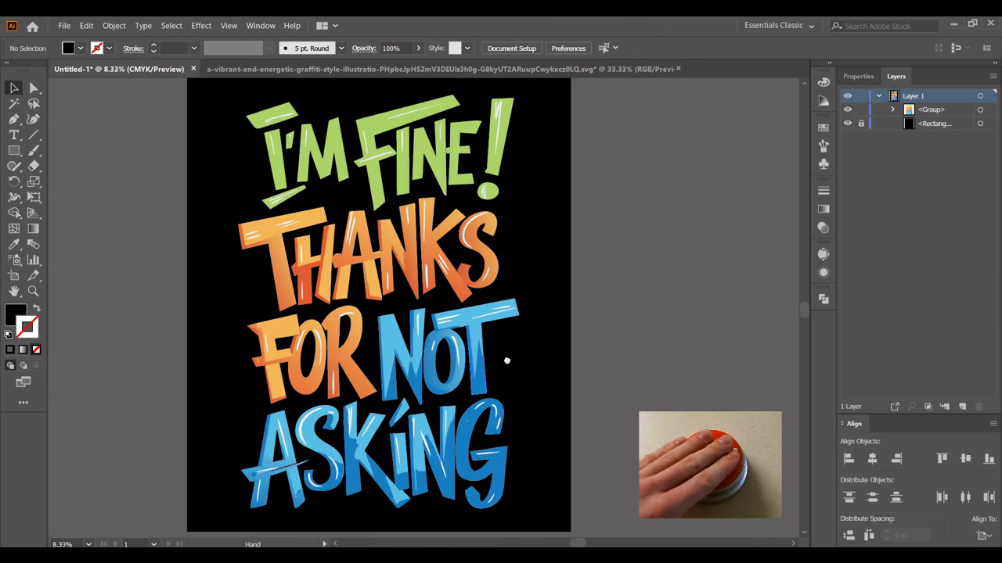
left_click(678, 69)
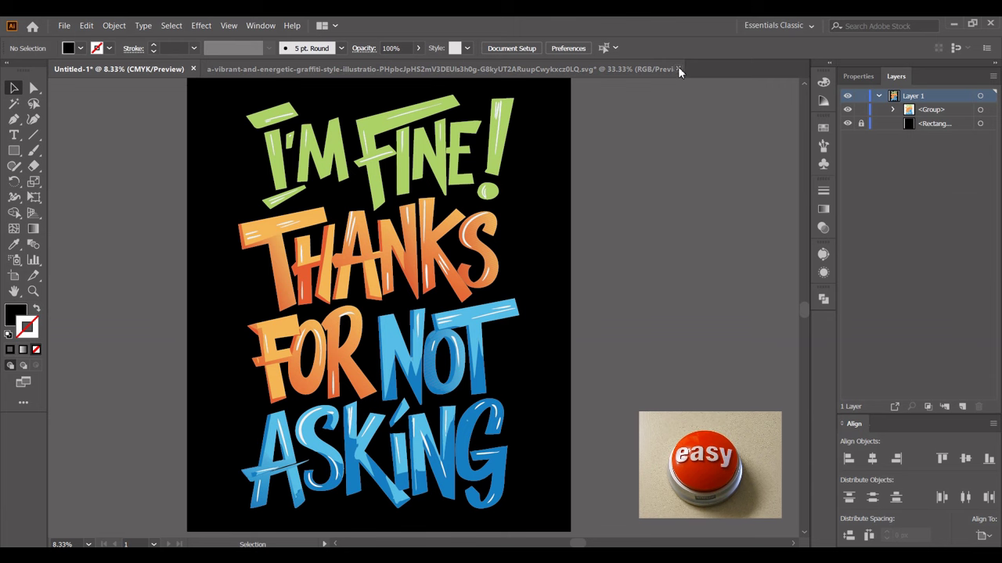
left_click(576, 310)
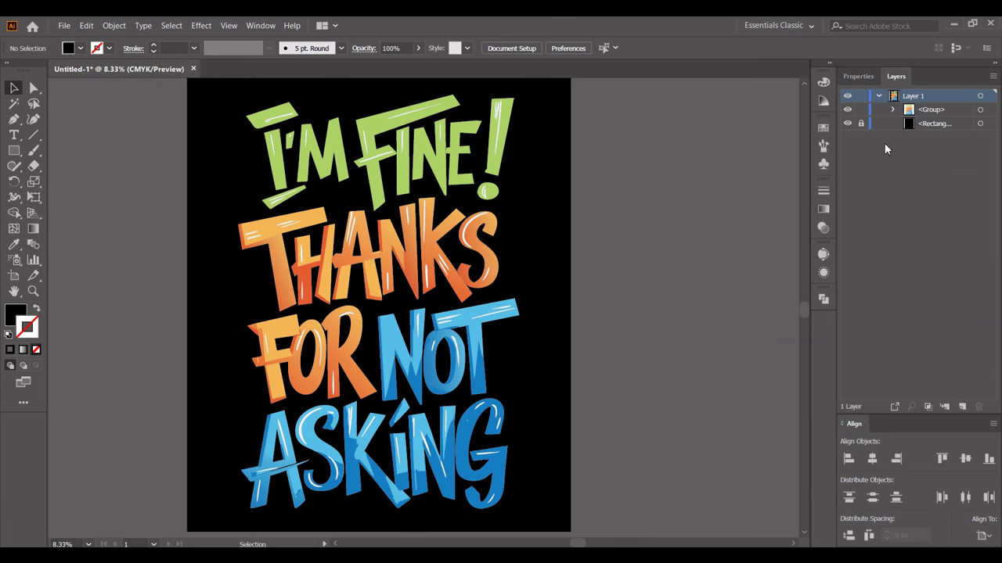
Hide the black background and save the lettering as transparent PNG-24 via Save for Web (Legacy)
left_click(847, 124)
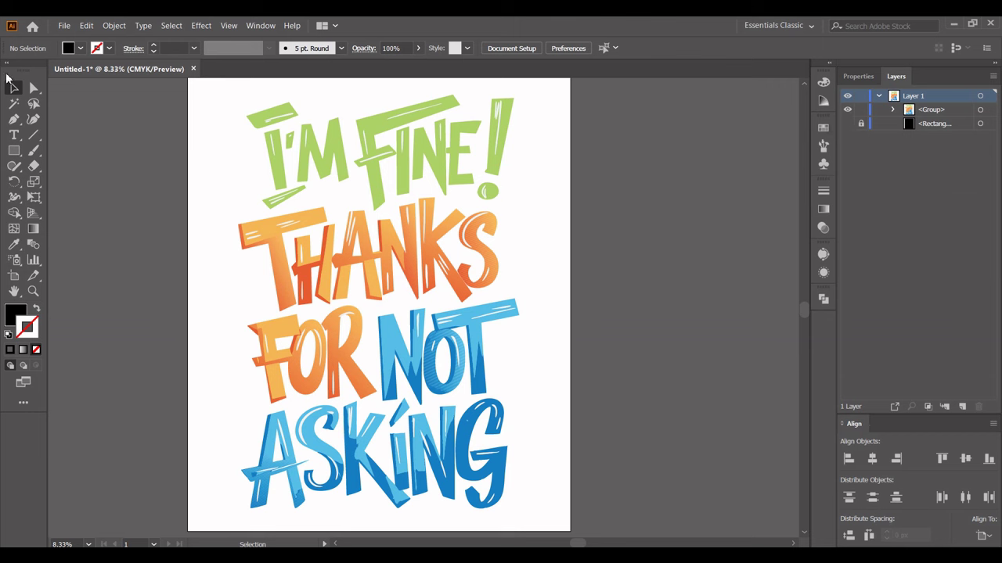
left_click(64, 25)
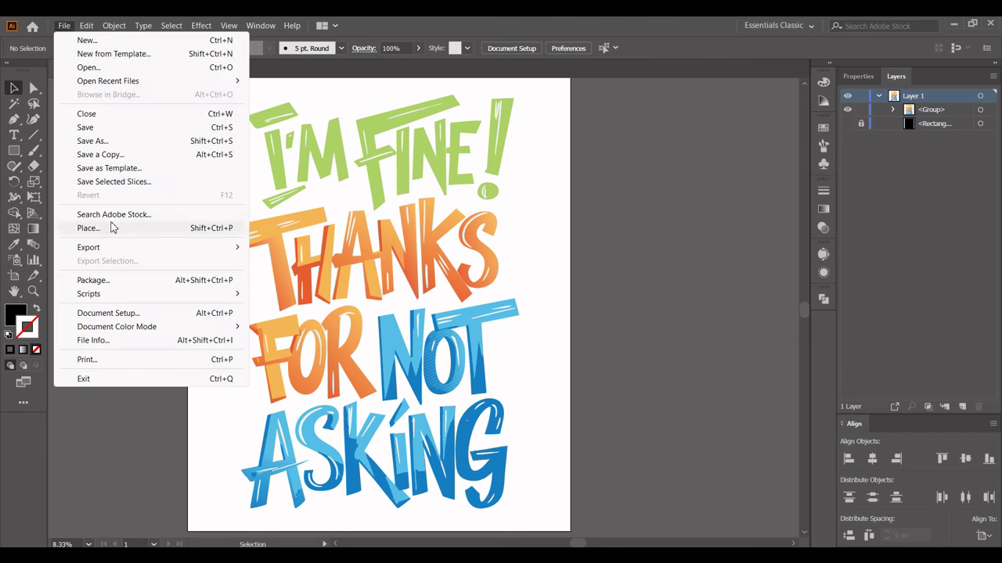
mouse_move(89, 248)
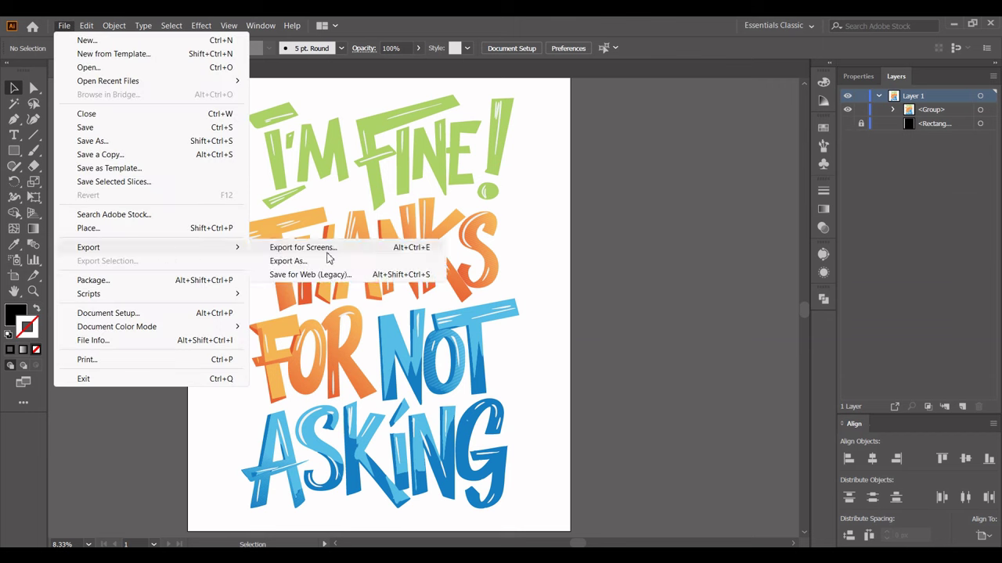
left_click(331, 280)
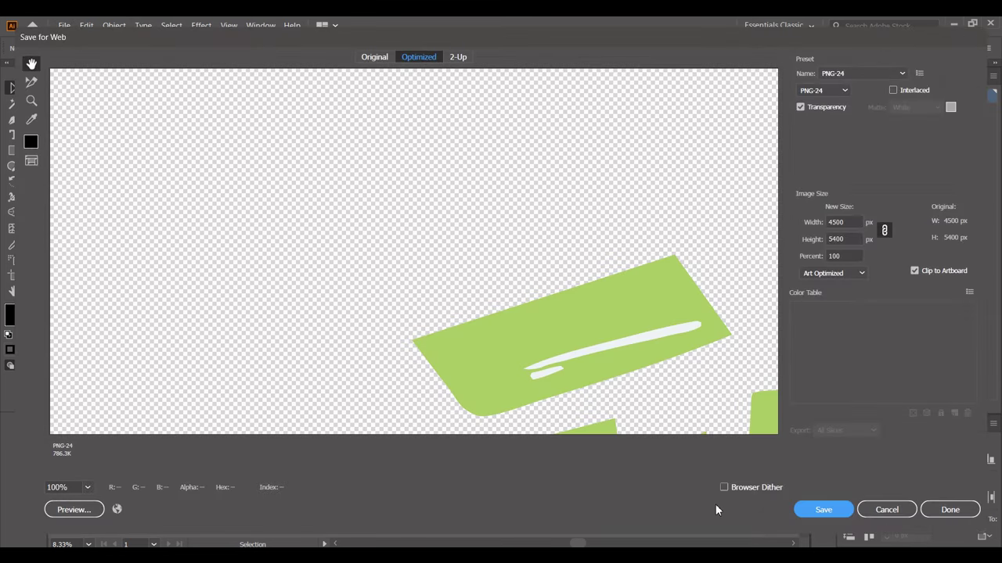
left_click(817, 510)
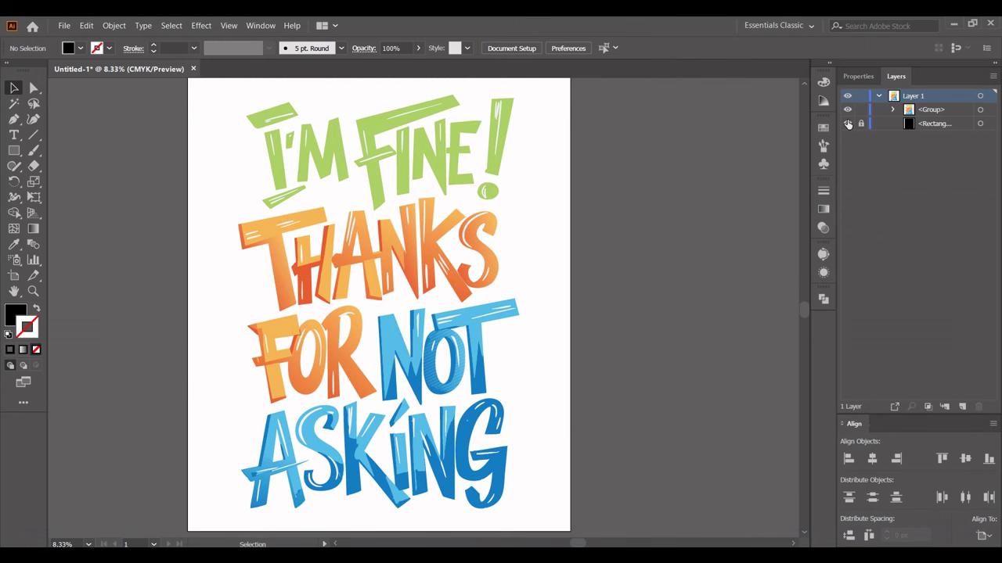
left_click(848, 124)
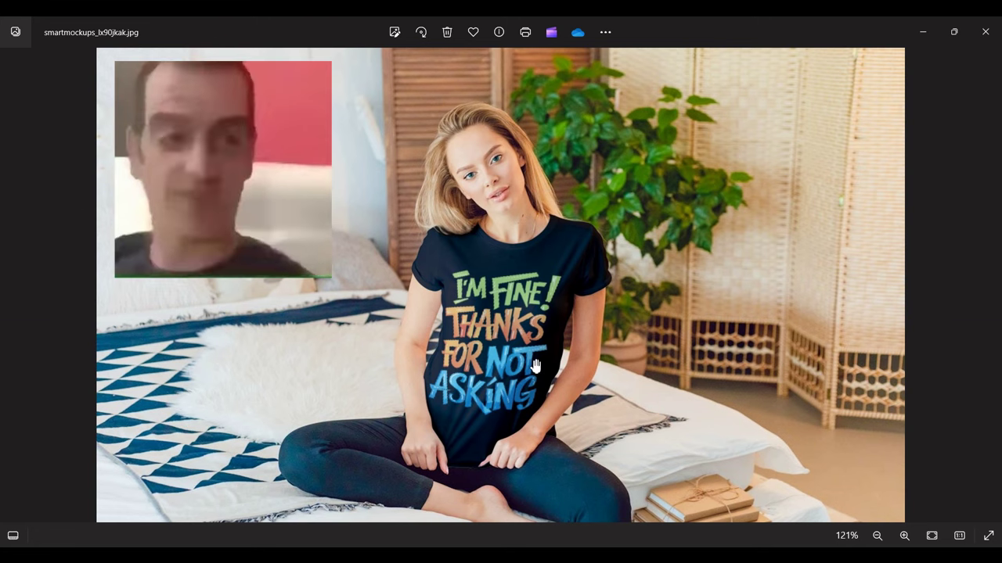
Pan down the zoomed smartmockups_lx90jkak.jpg mockup to see the lettering on the black T-shirt
mouse_move(535, 365)
left_mouse_down()
mouse_move(550, 264)
mouse_move(562, 331)
left_mouse_up()
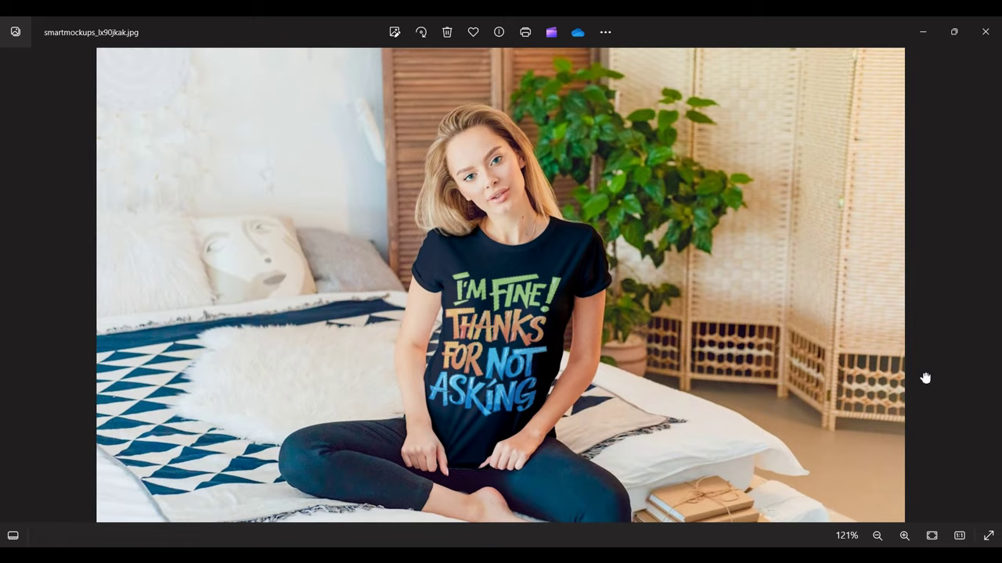
left_click_drag(925, 378, 931, 337)
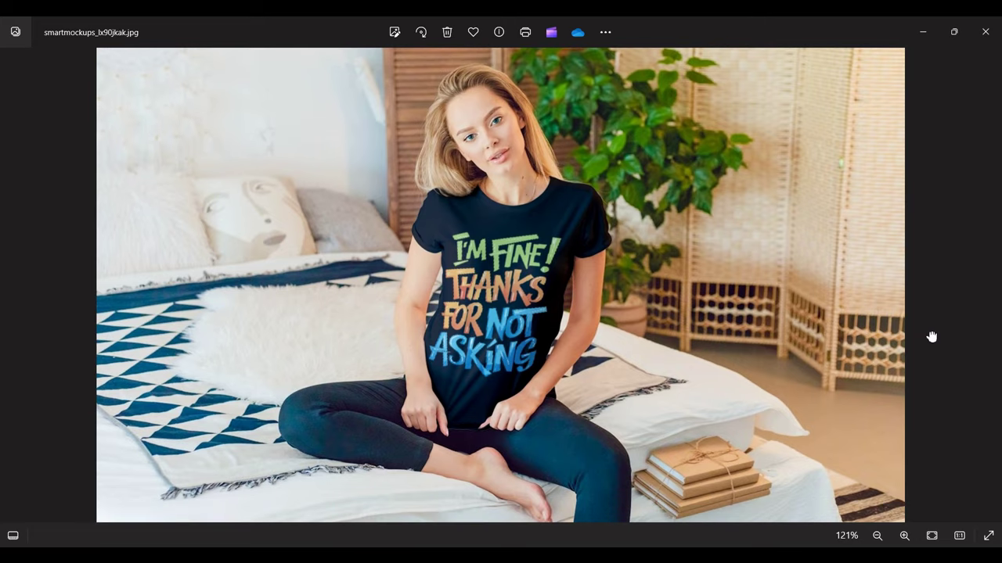